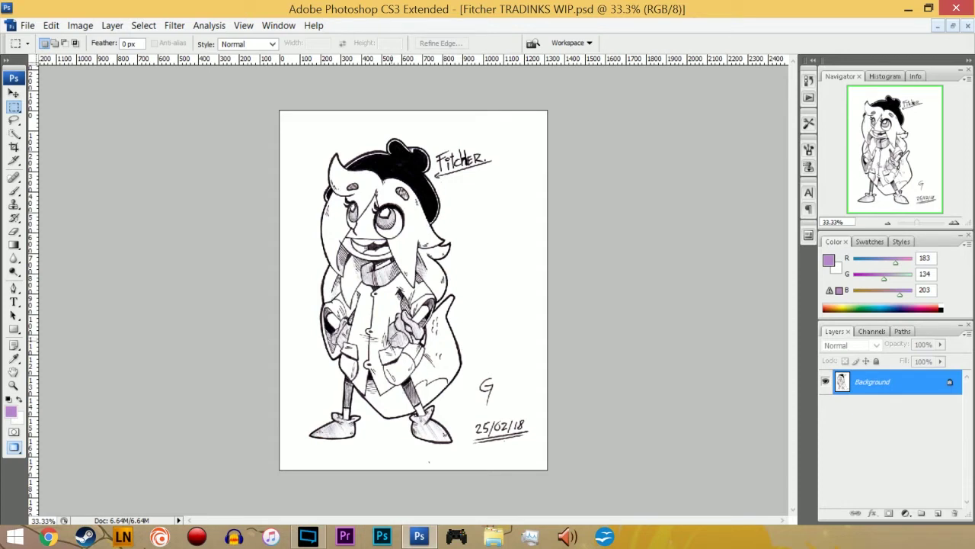
Step: Start the Extract filter and paint the edge highlight over the whole character, the title lettering, the signature and the date
click(175, 26)
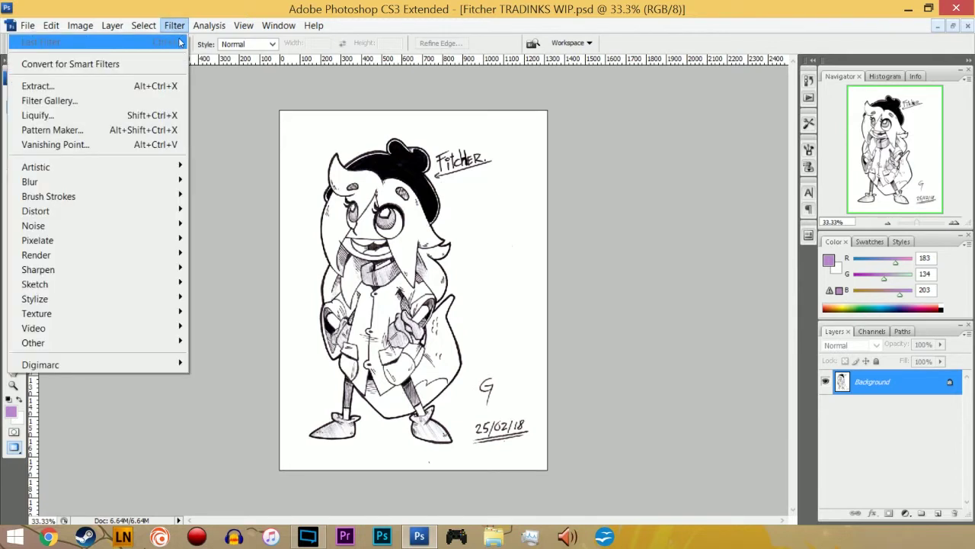
click(166, 86)
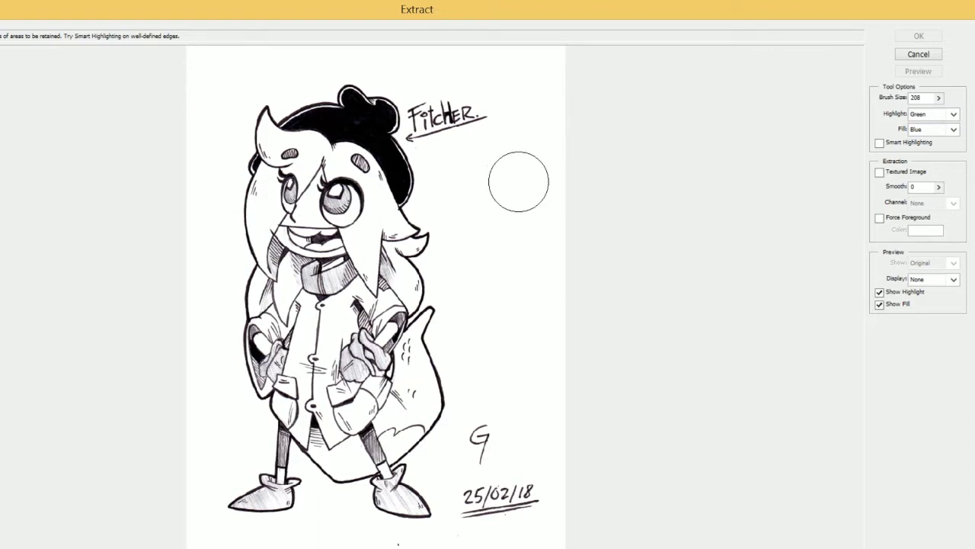
mouse_move(478, 114)
mouse_down()
mouse_move(350, 97)
mouse_move(259, 195)
mouse_move(240, 476)
mouse_move(273, 328)
mouse_move(320, 441)
mouse_move(358, 134)
mouse_move(392, 304)
mouse_move(408, 509)
mouse_move(420, 229)
mouse_move(446, 488)
mouse_move(503, 438)
mouse_move(463, 501)
mouse_move(433, 175)
mouse_up()
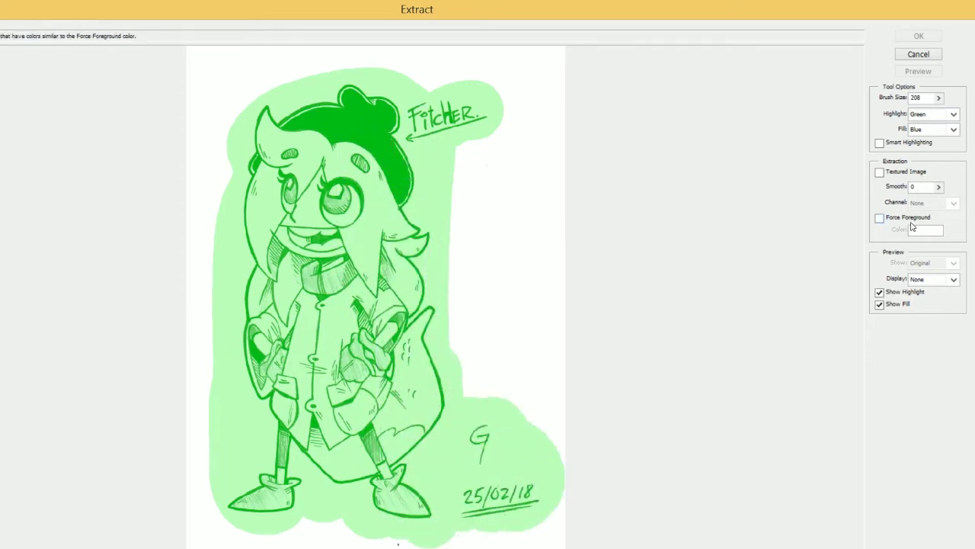
Step: Force the extraction foreground colour to black, preview the extracted line art and apply the extraction
click(880, 218)
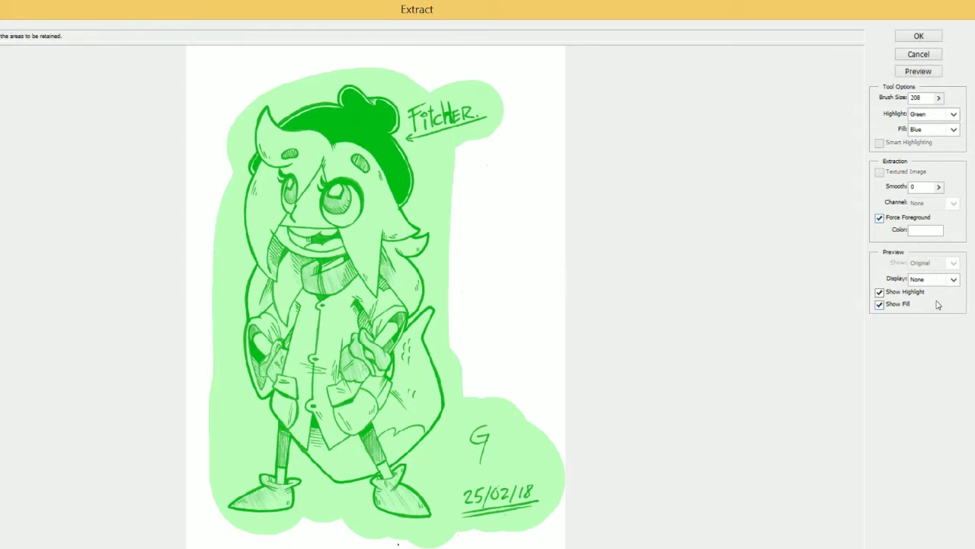
click(932, 235)
drag(602, 132, 565, 232)
click(818, 88)
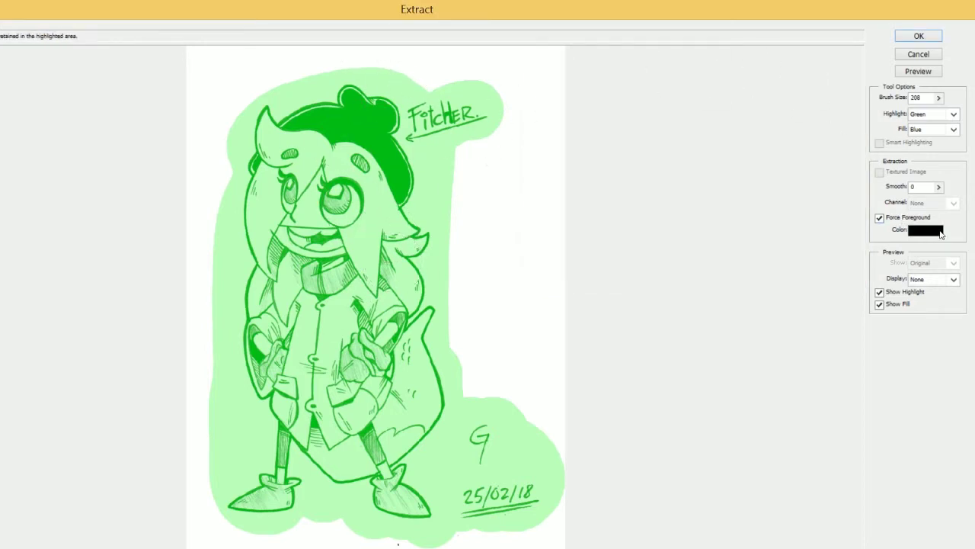
click(925, 72)
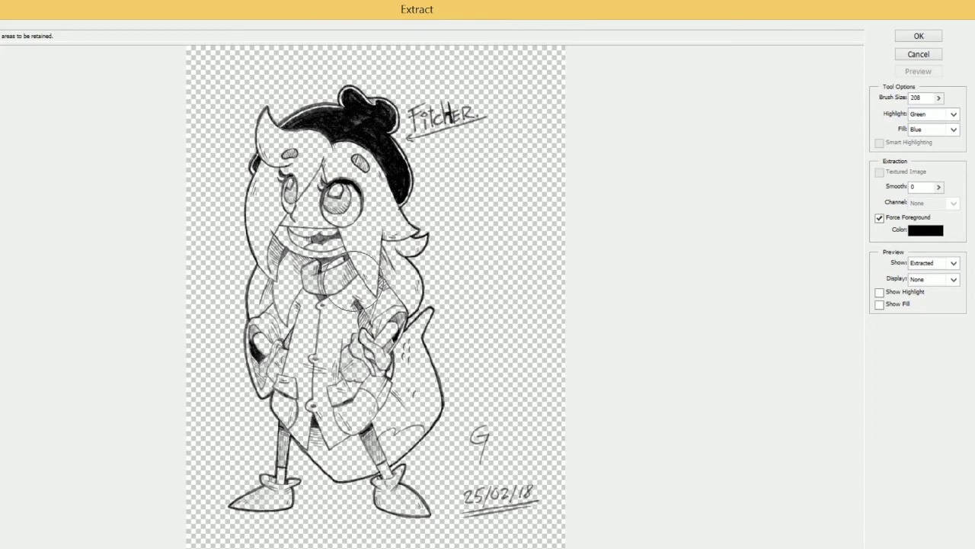
click(907, 39)
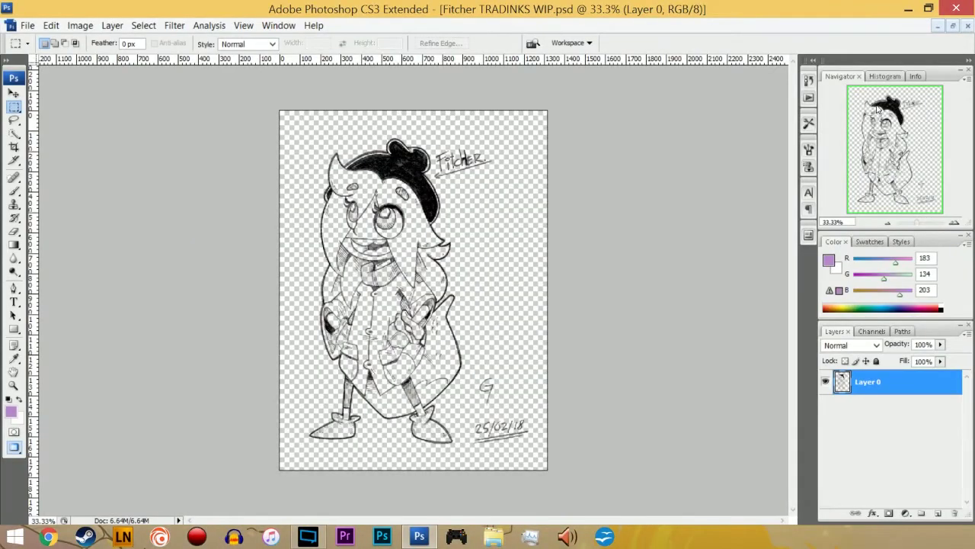
Step: Create a new layer with default settings and place it beneath the extracted line art layer
click(966, 333)
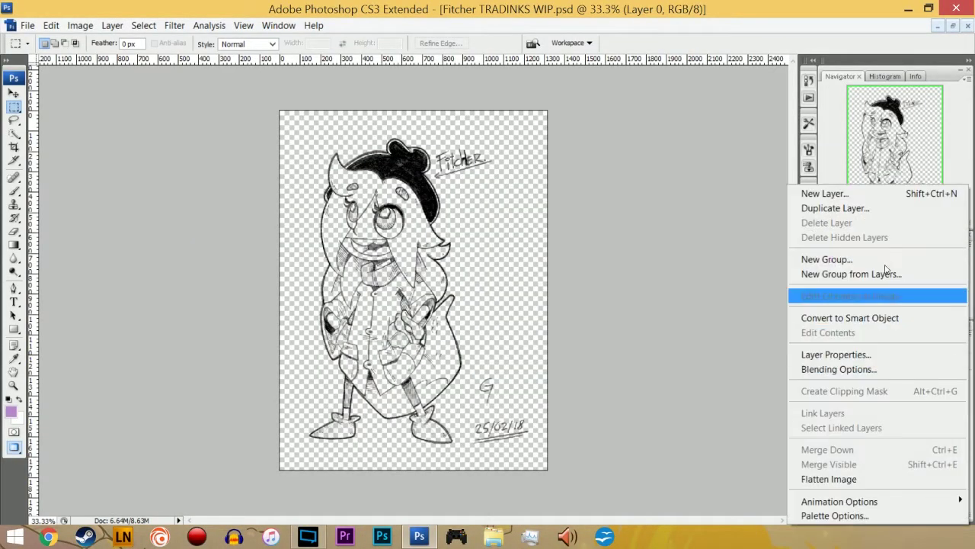
click(707, 232)
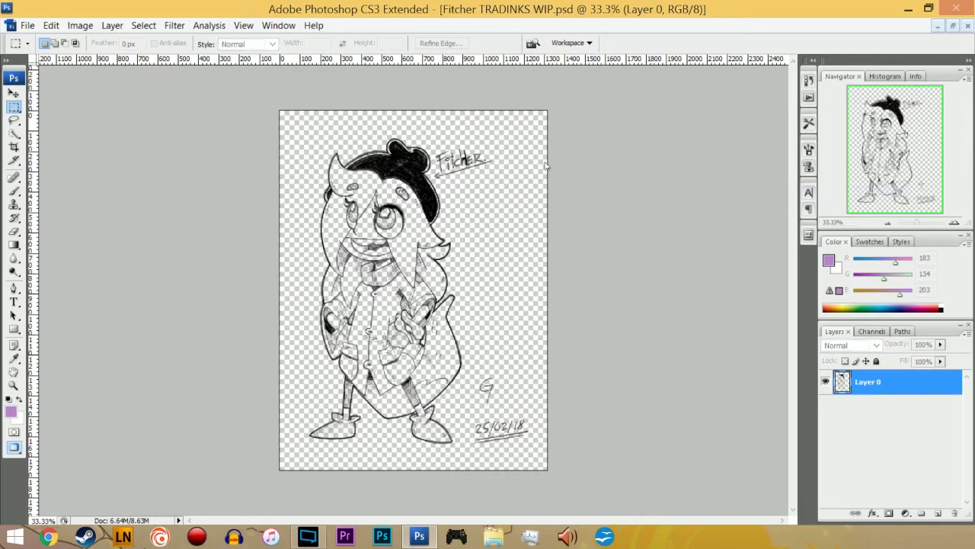
key(ctrl+shift+n)
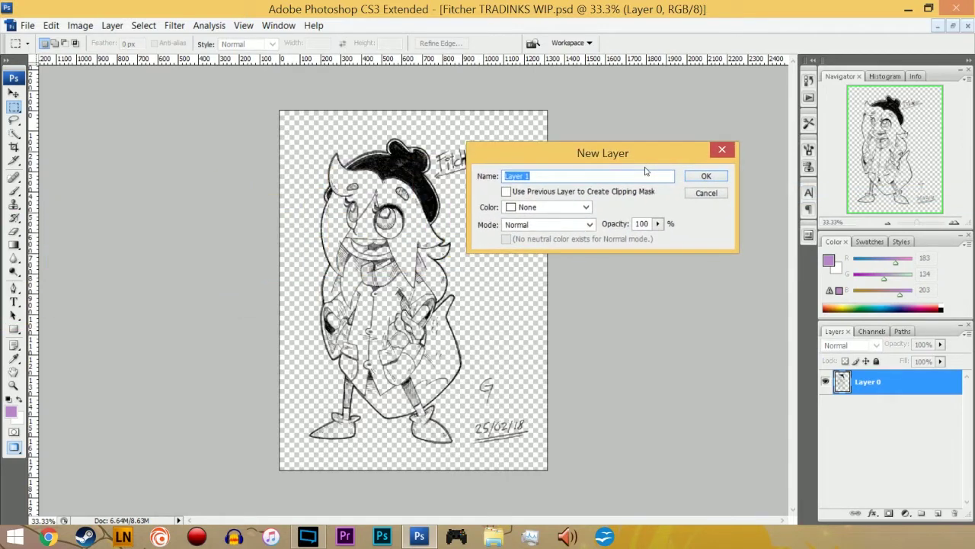
click(709, 178)
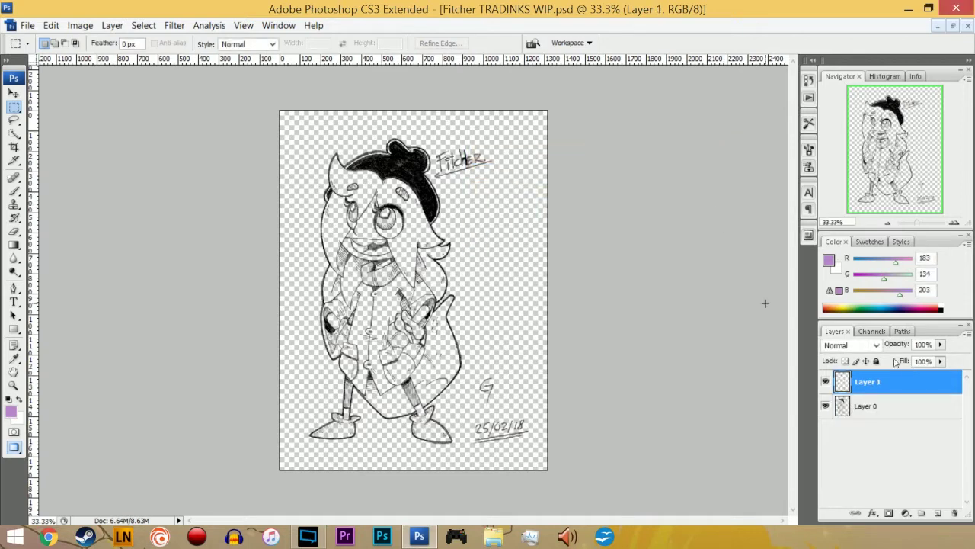
drag(890, 381, 892, 418)
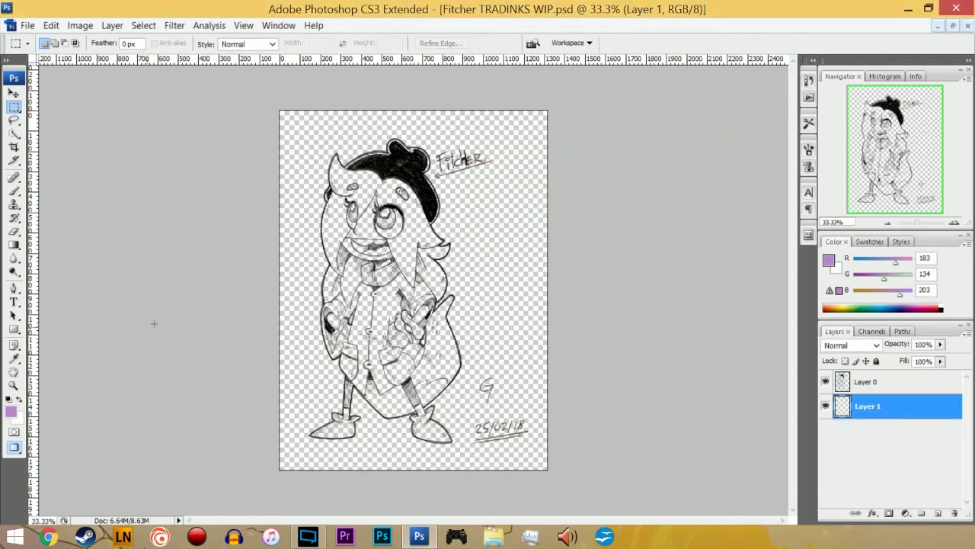
Step: Fill the new bottom layer with white using the Paint Bucket and hide that layer
click(20, 401)
click(14, 244)
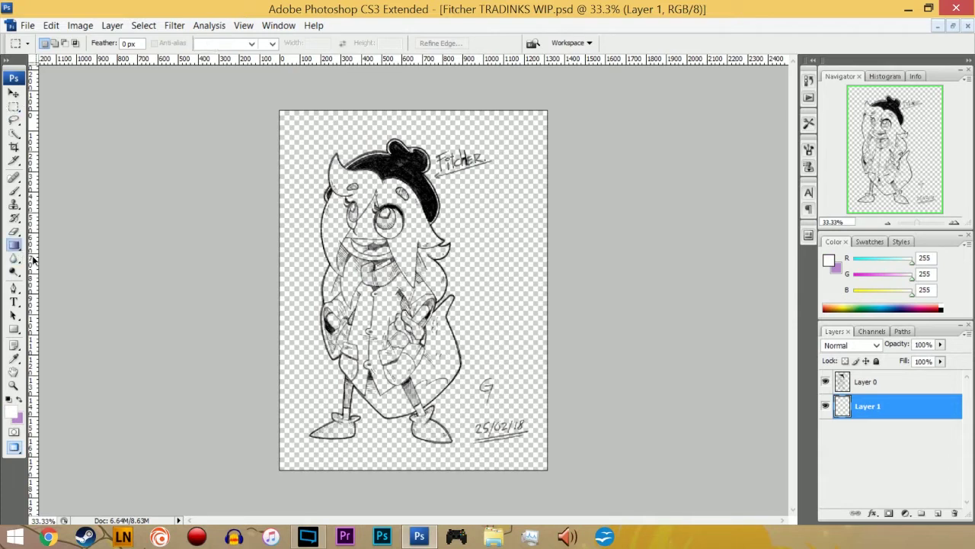
click(68, 252)
click(497, 223)
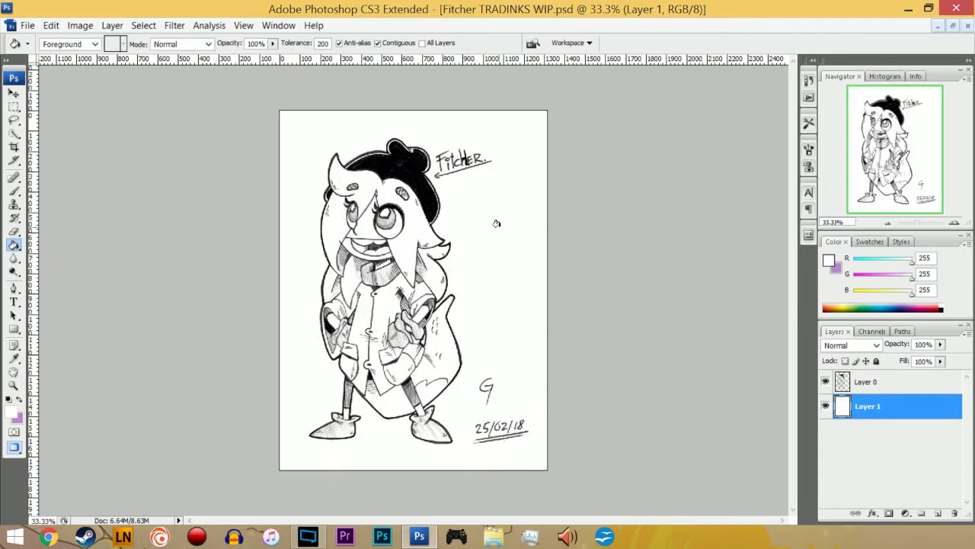
click(825, 405)
Step: Examine the extracted line art up close against transparency, from the face and hat down to the body
key(ctrl+plus)
key(ctrl+plus)
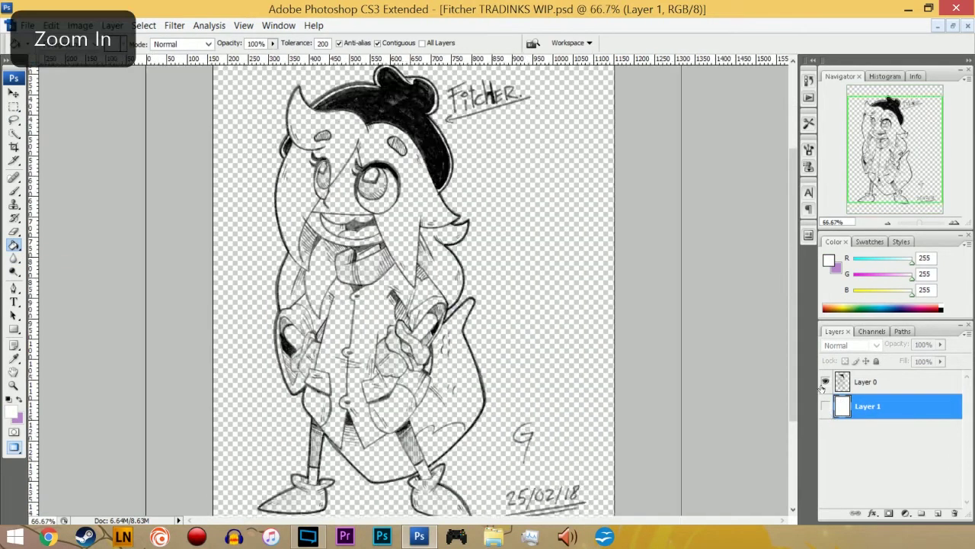
scroll(364, 178, up, 5)
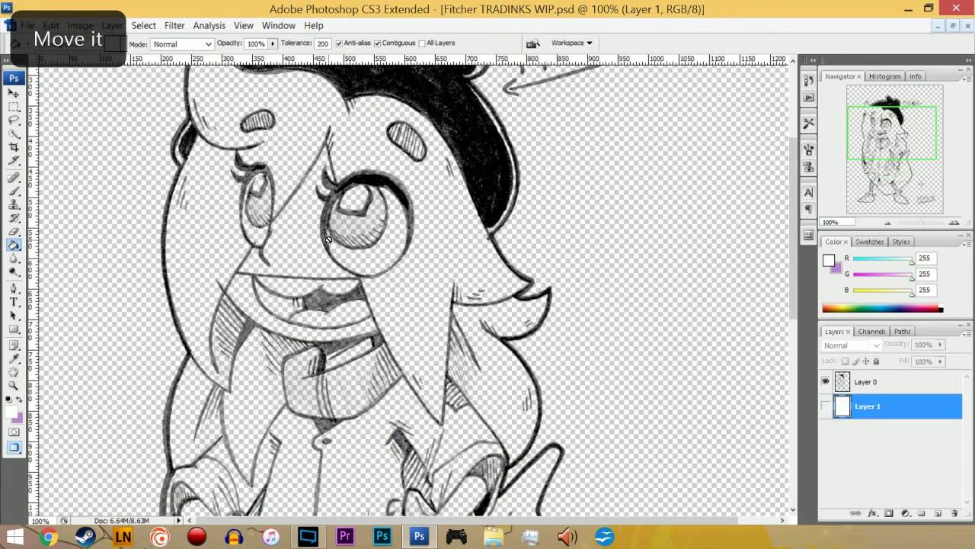
key(ctrl+minus)
key(ctrl+minus)
key(ctrl+plus)
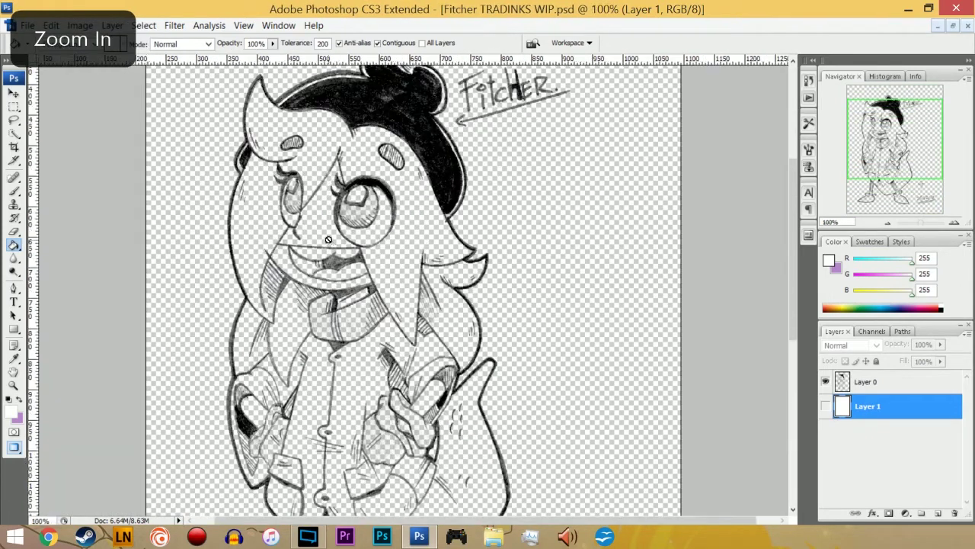
scroll(219, 99, down, 2)
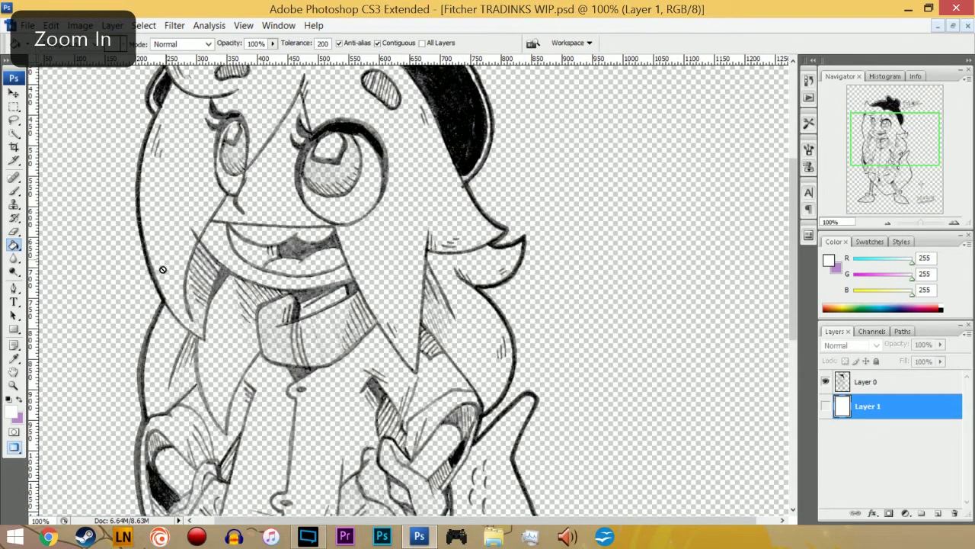
scroll(163, 270, up, 3)
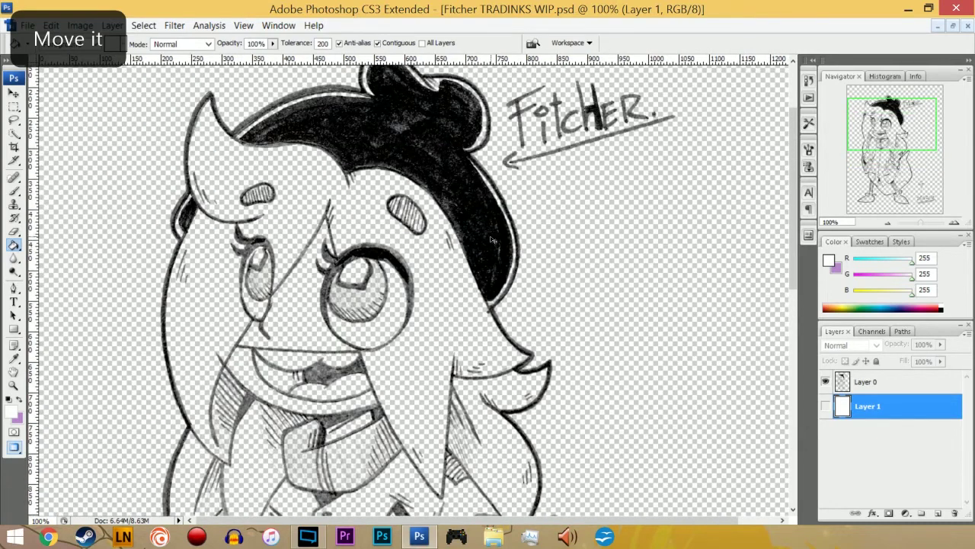
key(ctrl+minus)
scroll(494, 263, down, 2)
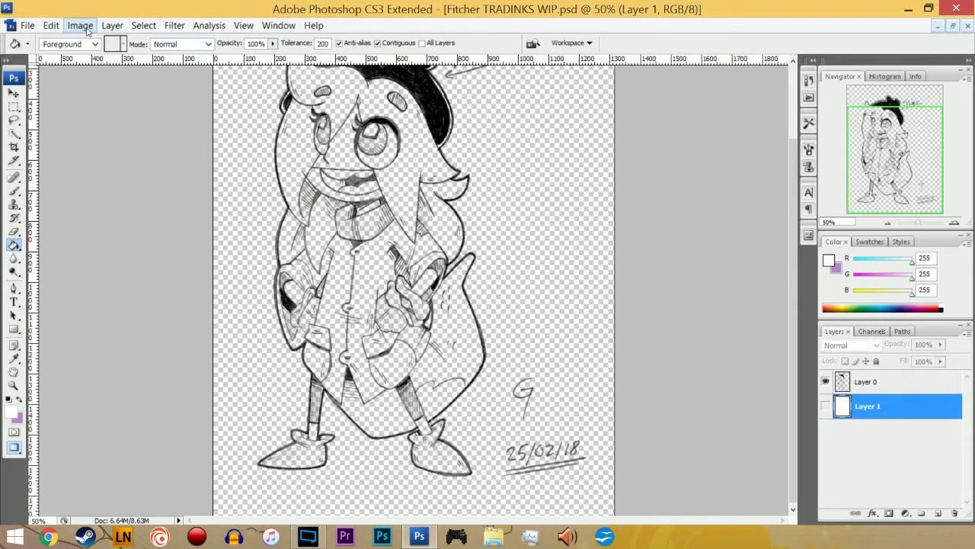
Step: Duplicate the line art layer, Layer 0, within the same document under the name Layer 0 copy
click(112, 25)
click(198, 16)
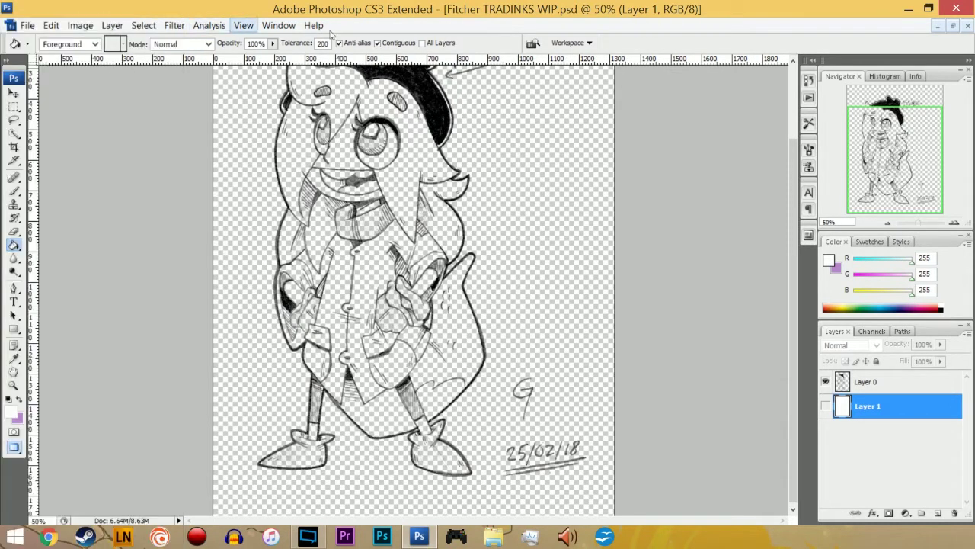
click(869, 387)
right_click(869, 387)
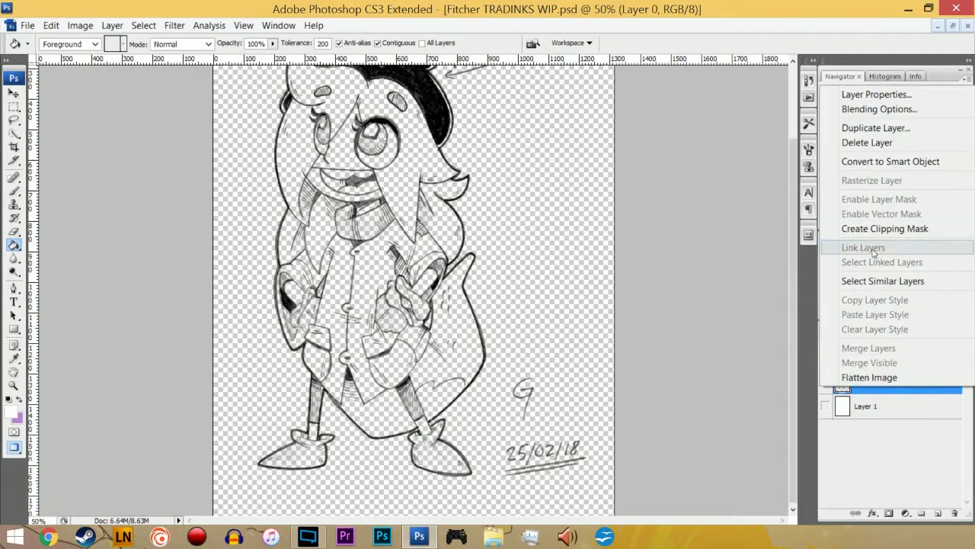
key(Escape)
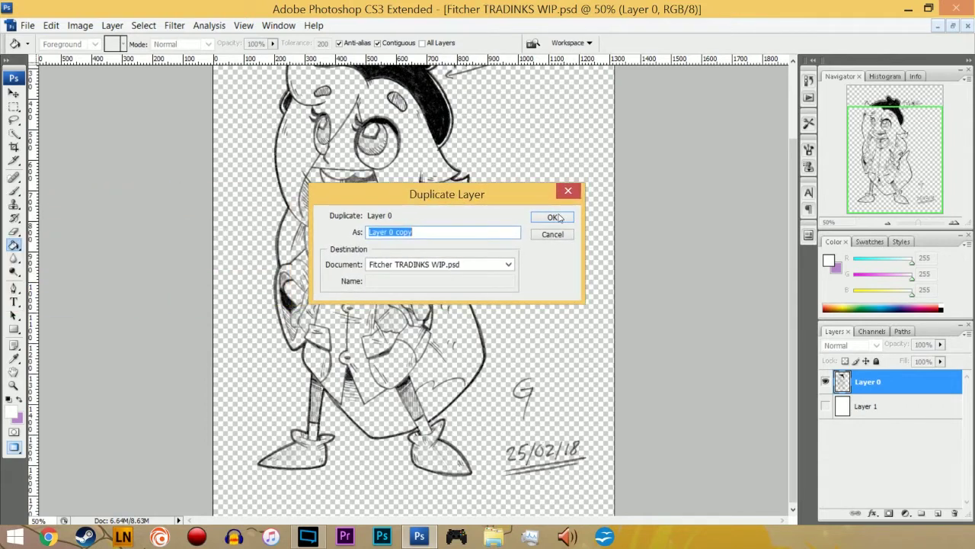
click(556, 218)
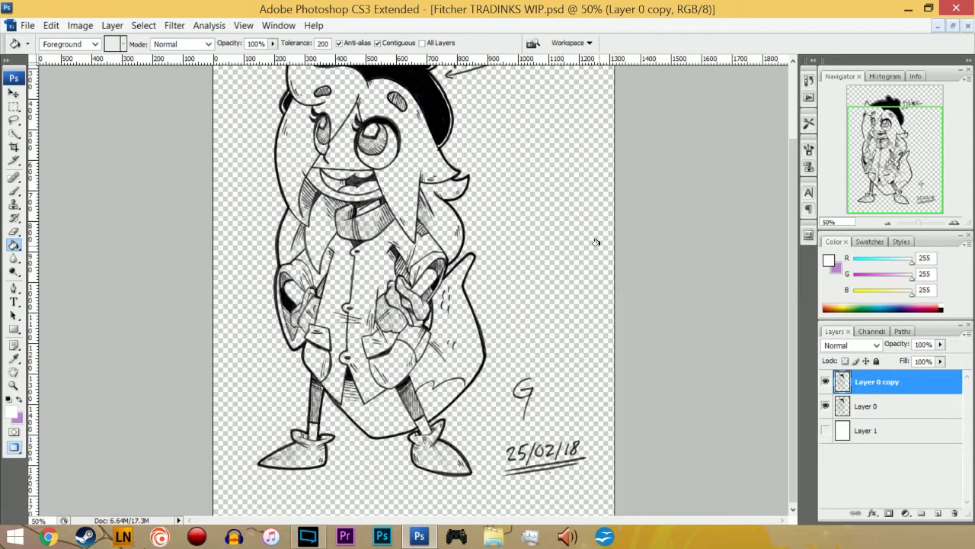
Step: Merge the line art layer and its duplicate into a single layer
key(ctrl+minus)
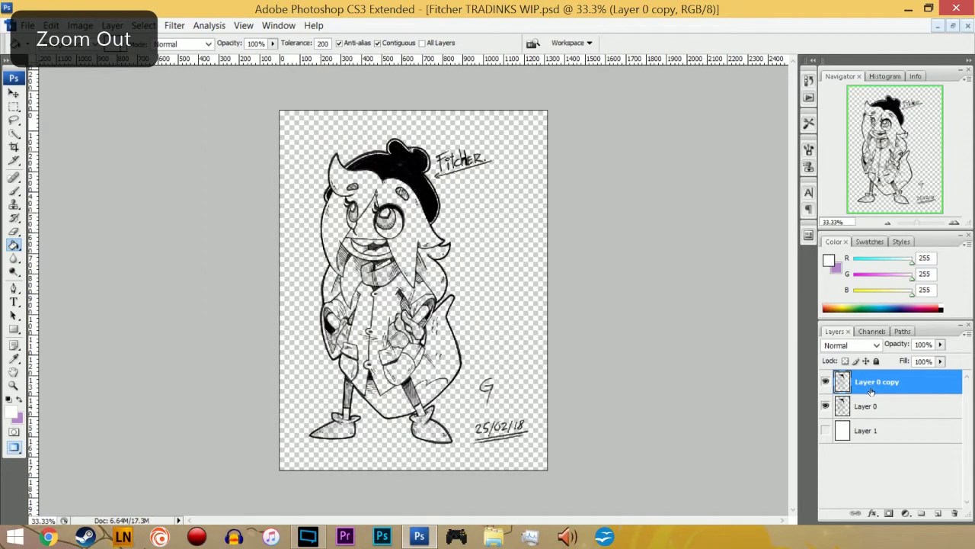
shift+click(879, 409)
right_click(879, 409)
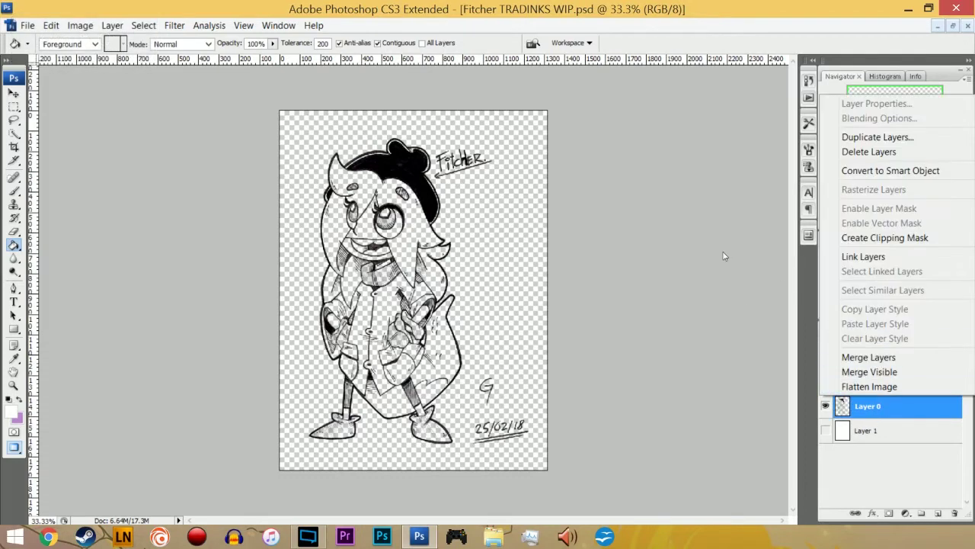
click(873, 360)
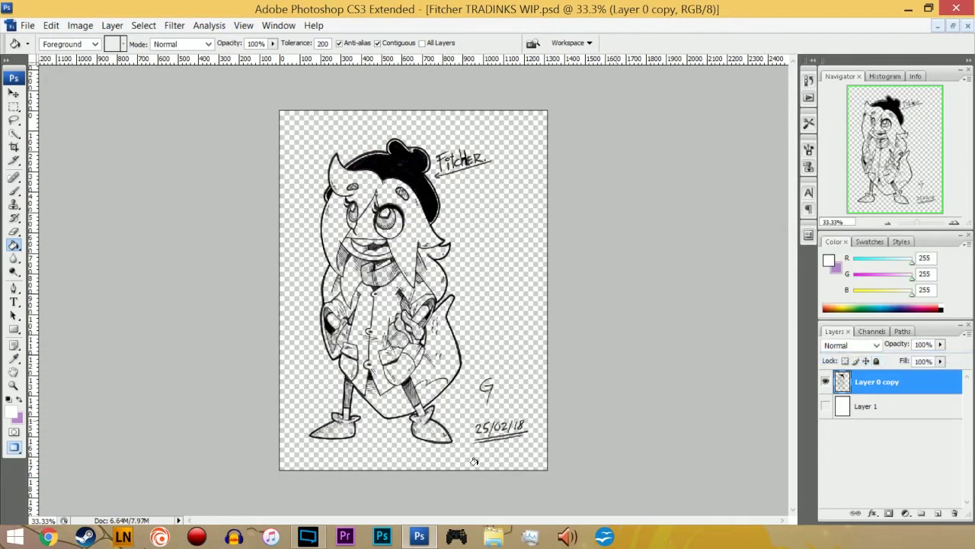
Step: Darken the merged line art with Levels by raising the black input level, and show the white background layer again
key(ctrl+plus)
key(ctrl+plus)
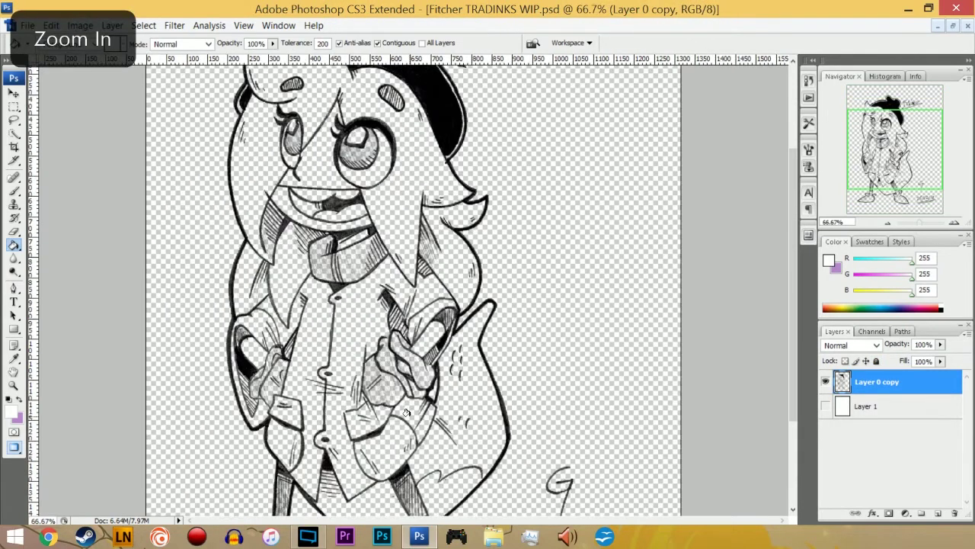
key(ctrl+minus)
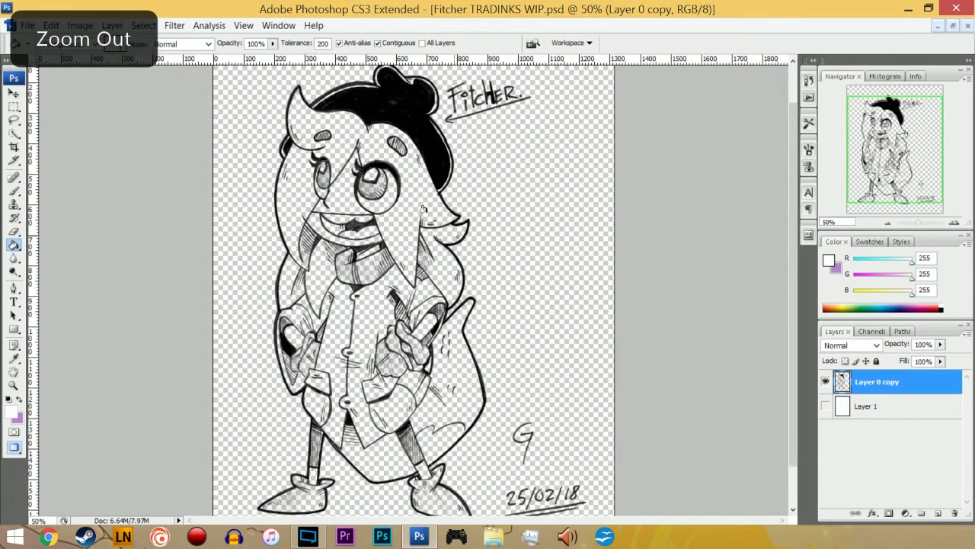
click(90, 27)
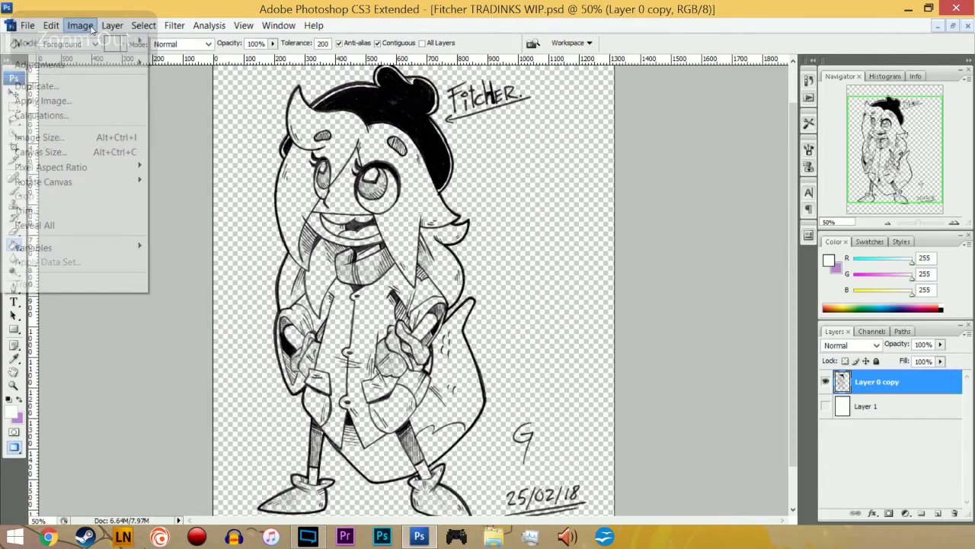
mouse_move(137, 64)
click(226, 68)
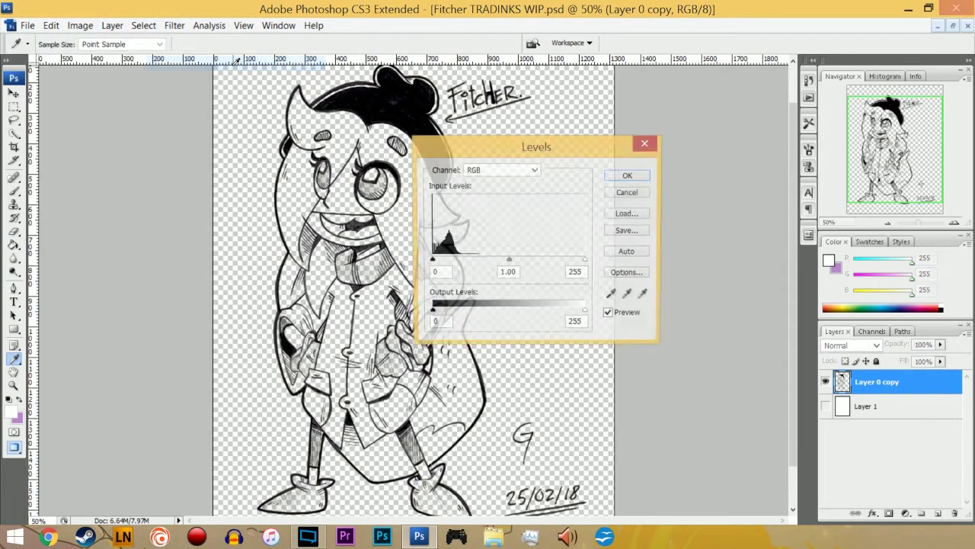
drag(581, 155, 692, 121)
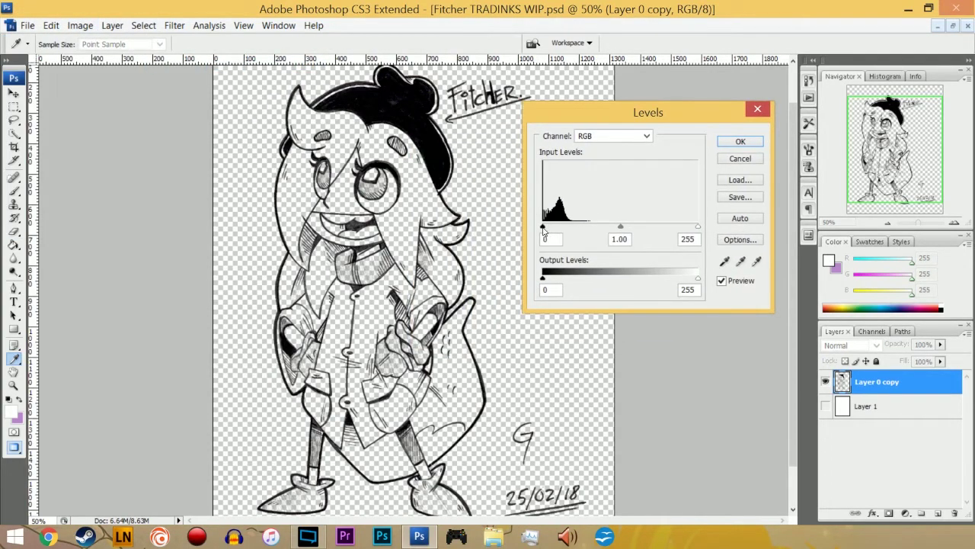
drag(544, 227, 565, 228)
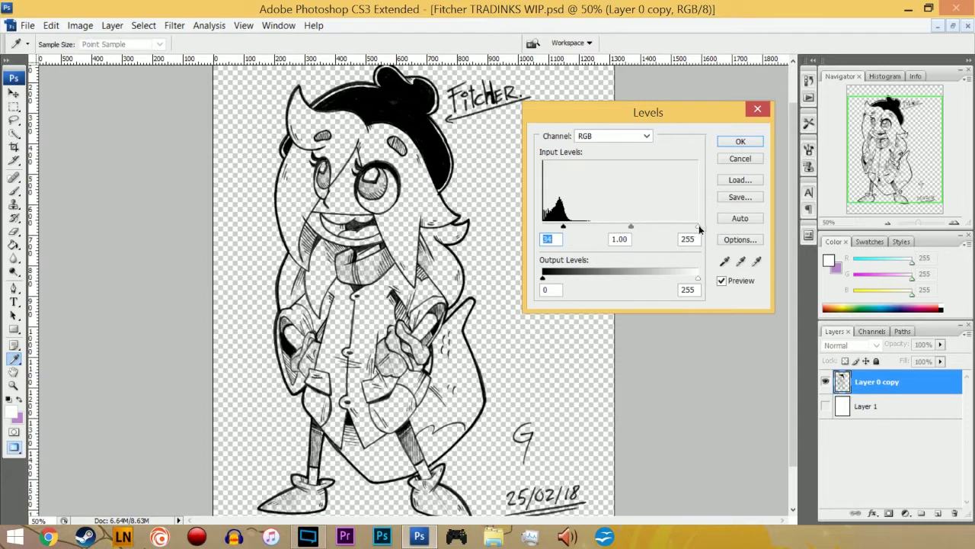
drag(698, 226, 732, 218)
mouse_move(564, 228)
mouse_down()
mouse_move(543, 228)
mouse_move(595, 230)
mouse_move(570, 229)
mouse_up()
click(750, 143)
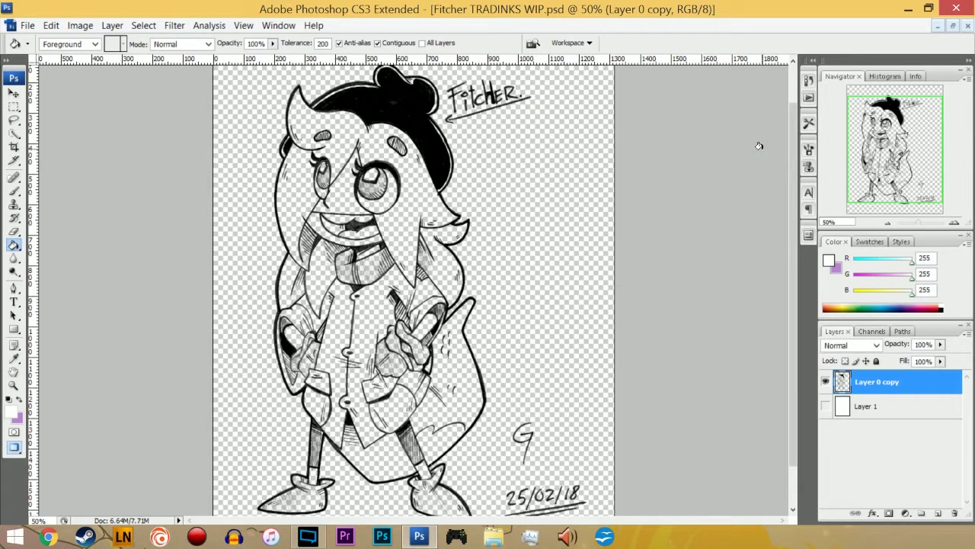
click(825, 406)
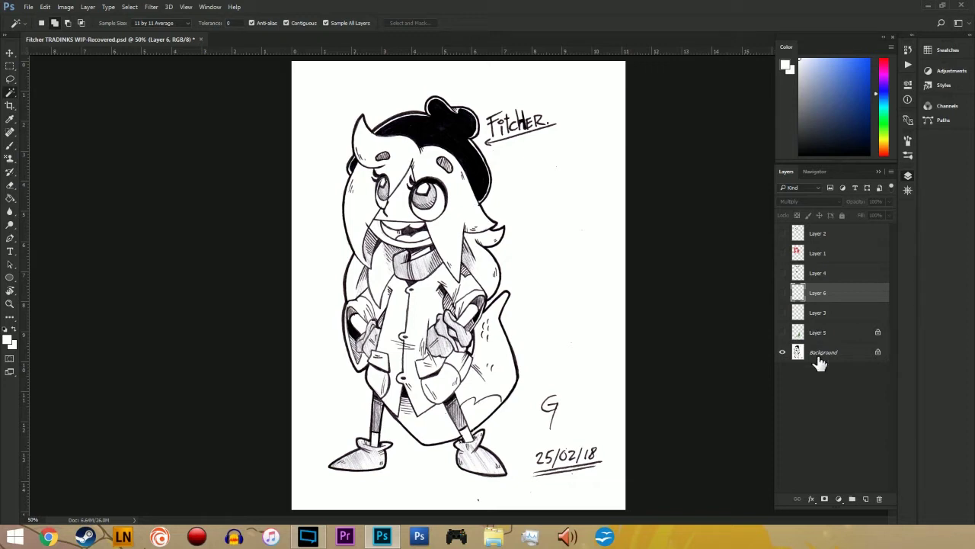
Step: Hide the Background layer holding the inked drawing and show it again
click(820, 355)
click(782, 353)
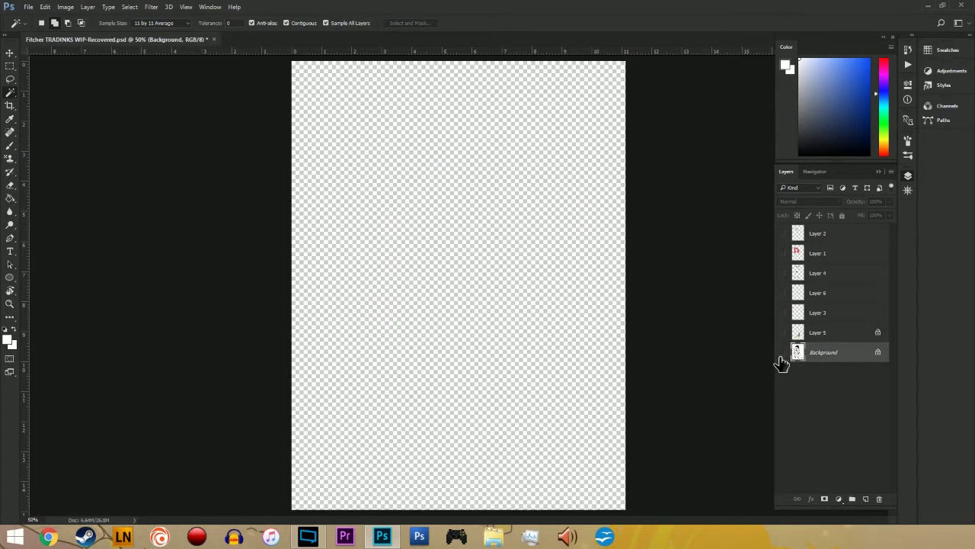
click(782, 354)
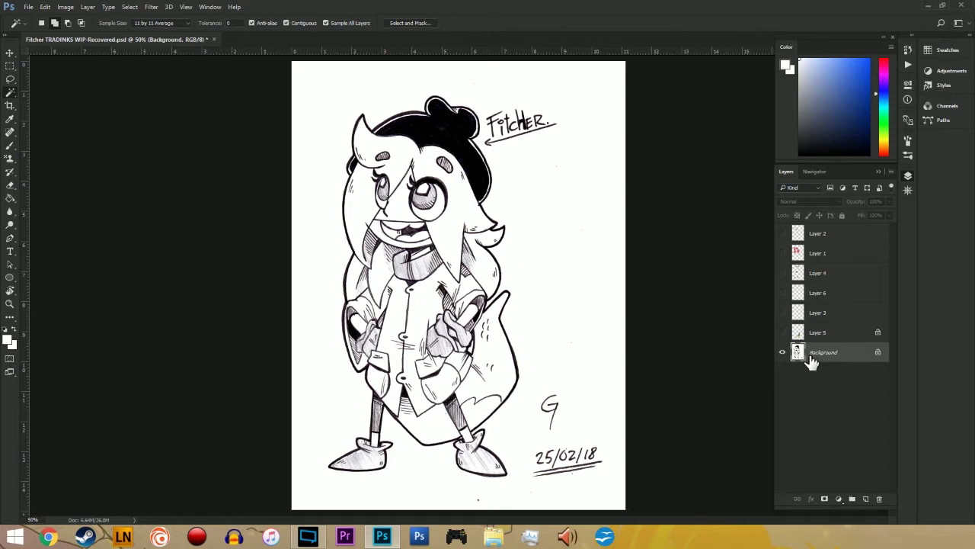
Step: Show all the colour layers above the ink drawing: Layer 2, Layer 1, Layer 4, Layer 6, Layer 3 and Layer 5
click(782, 235)
click(782, 253)
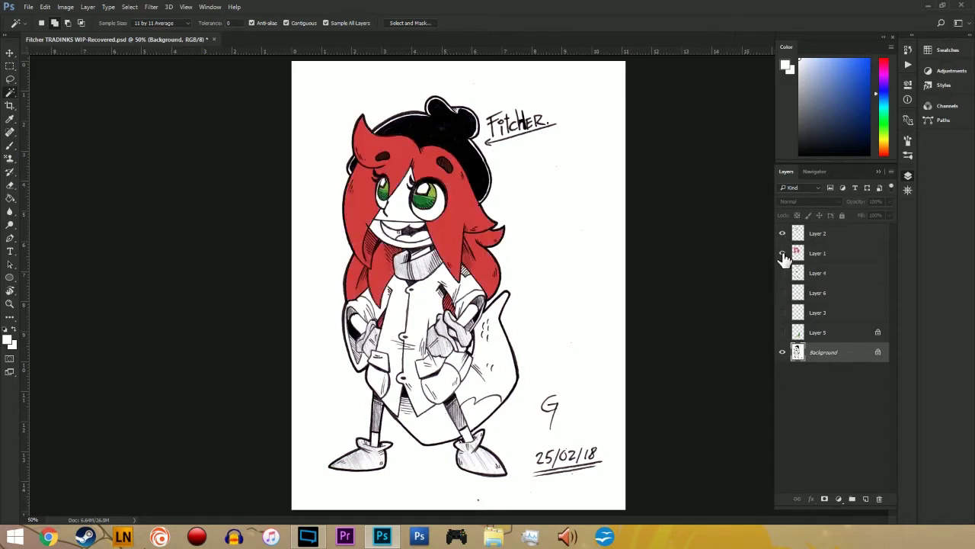
click(782, 273)
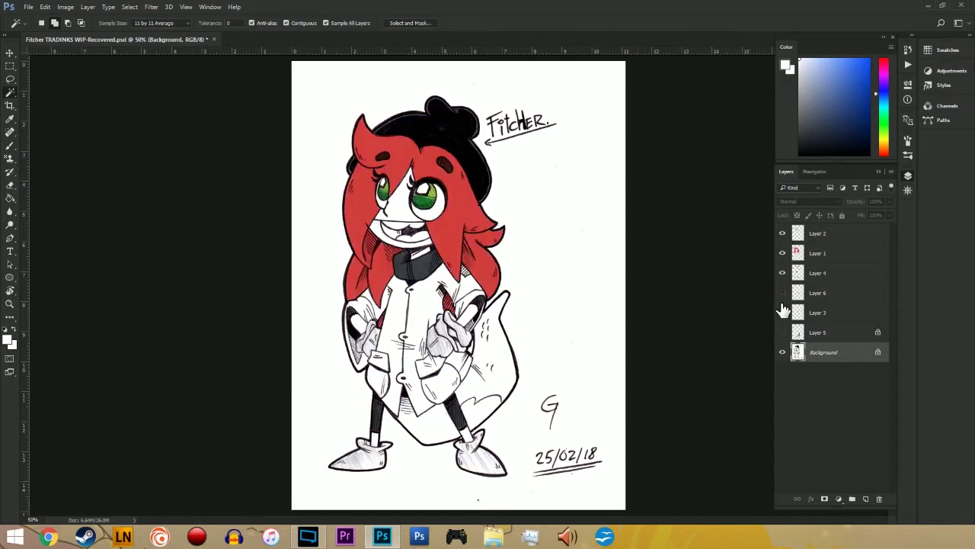
click(782, 292)
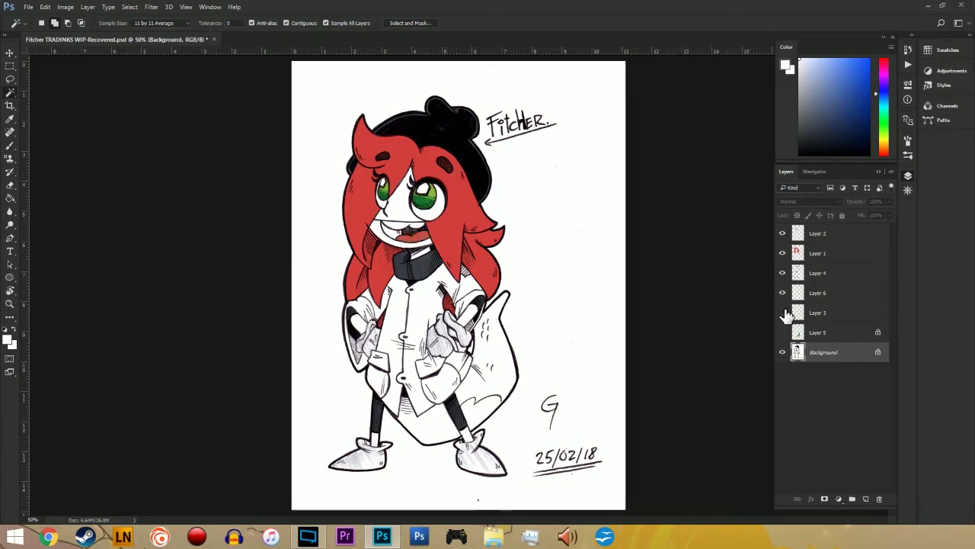
click(783, 312)
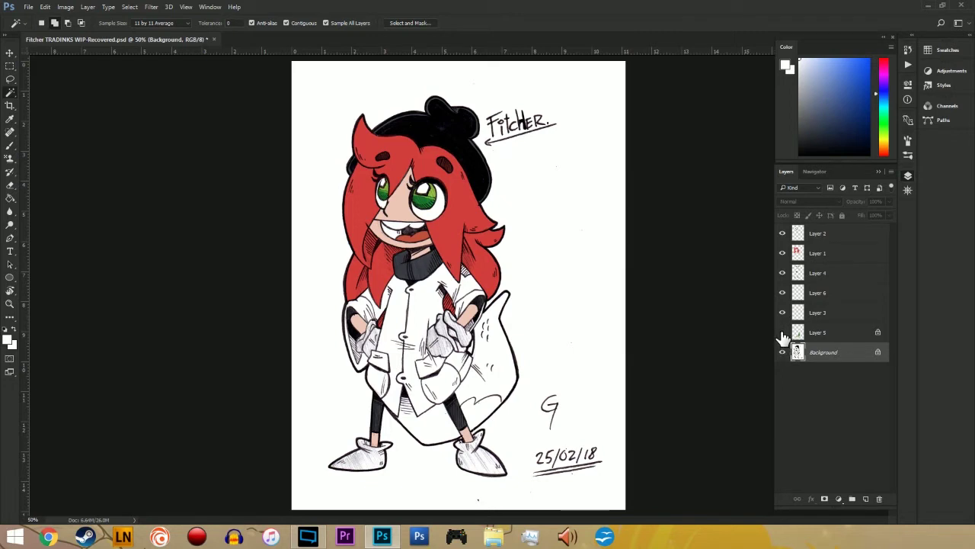
click(783, 332)
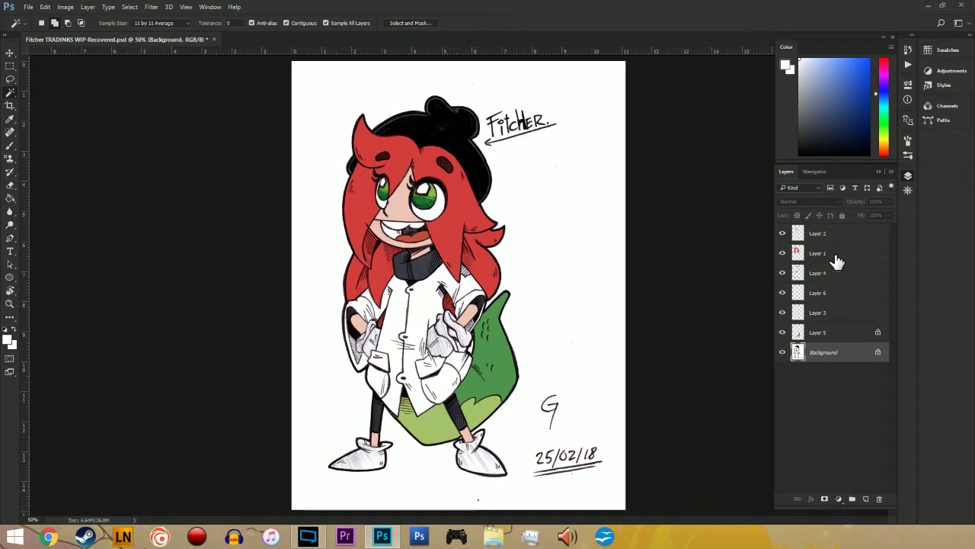
Step: Switch the tail's colour layer, Layer 5, to Normal blending for comparison and set it back to Multiply
click(820, 333)
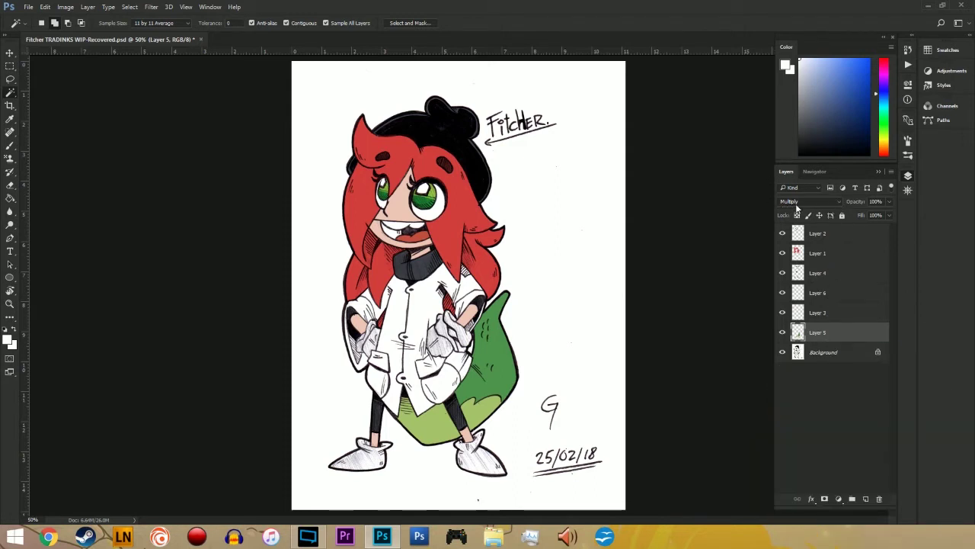
click(810, 201)
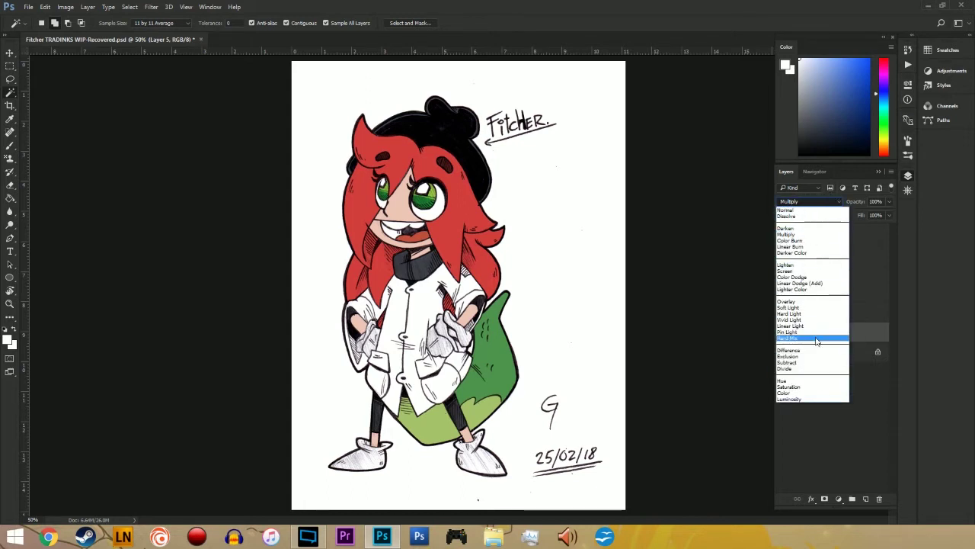
click(812, 211)
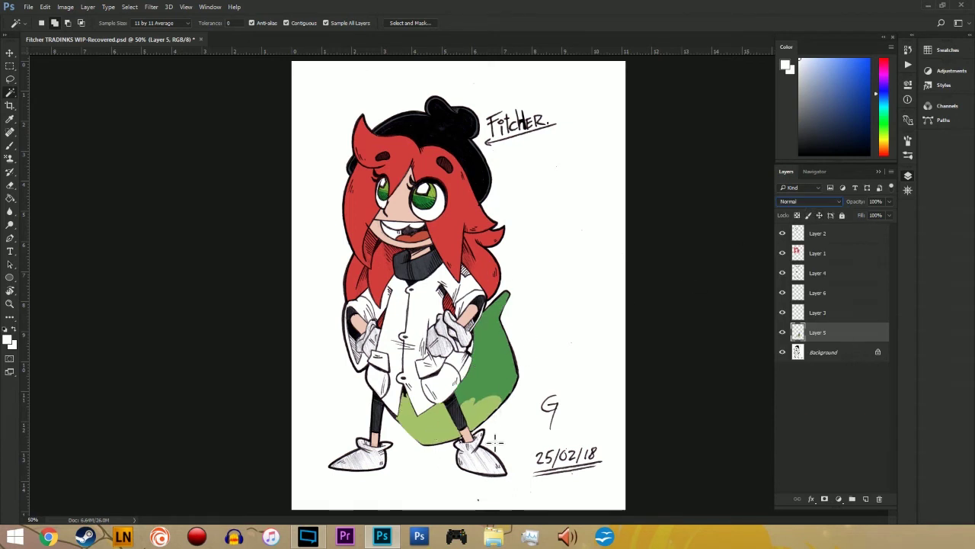
click(842, 202)
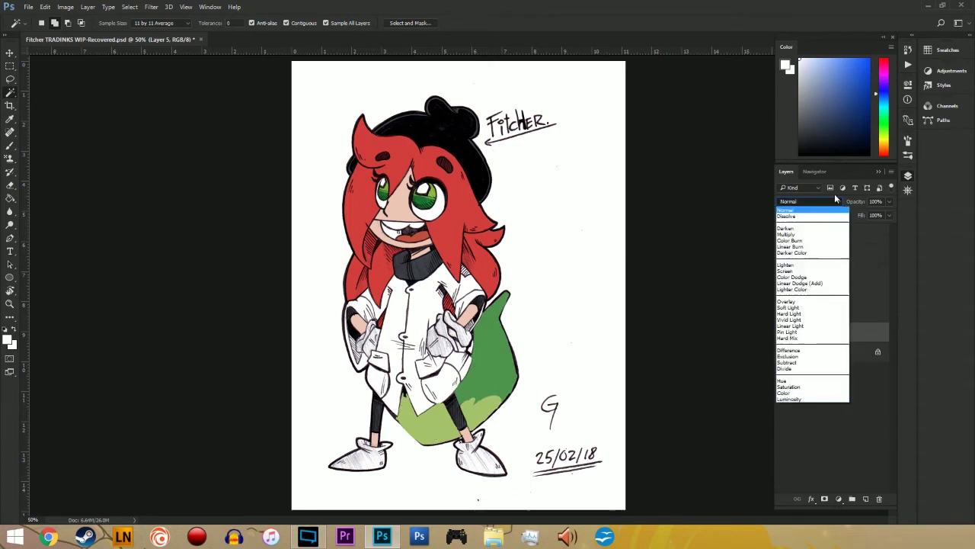
click(806, 235)
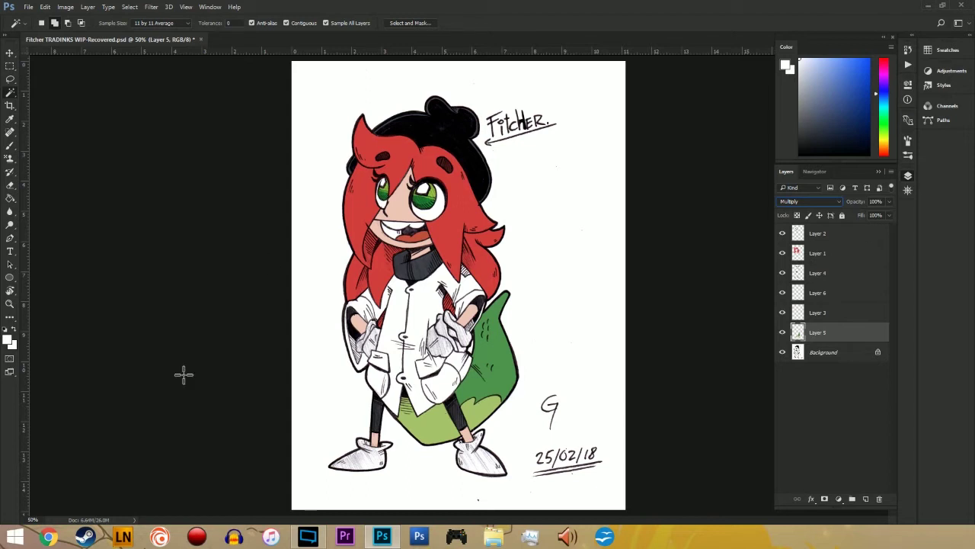
Step: Sample the hair's red and paint a vertical test stroke over the green tail on Layer 1
click(834, 256)
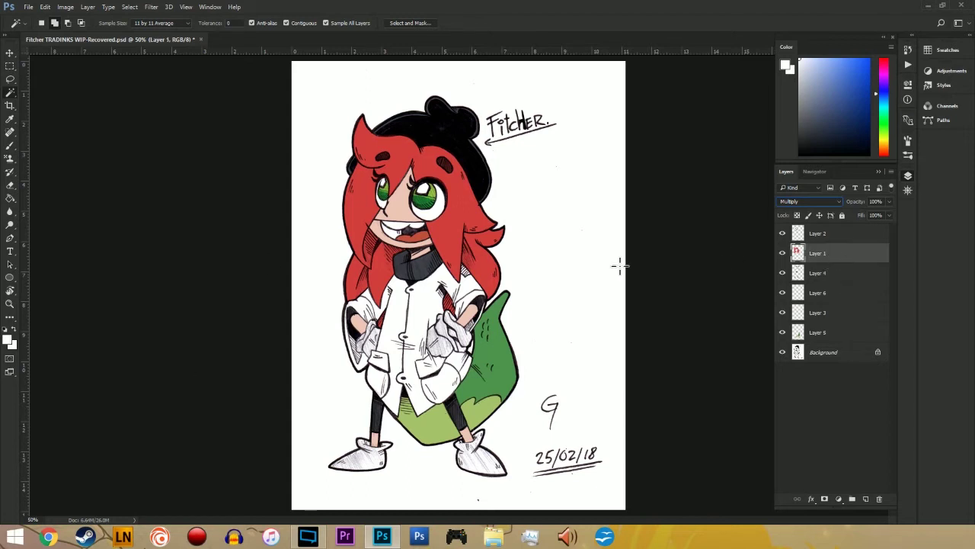
key(i)
click(364, 207)
key(b)
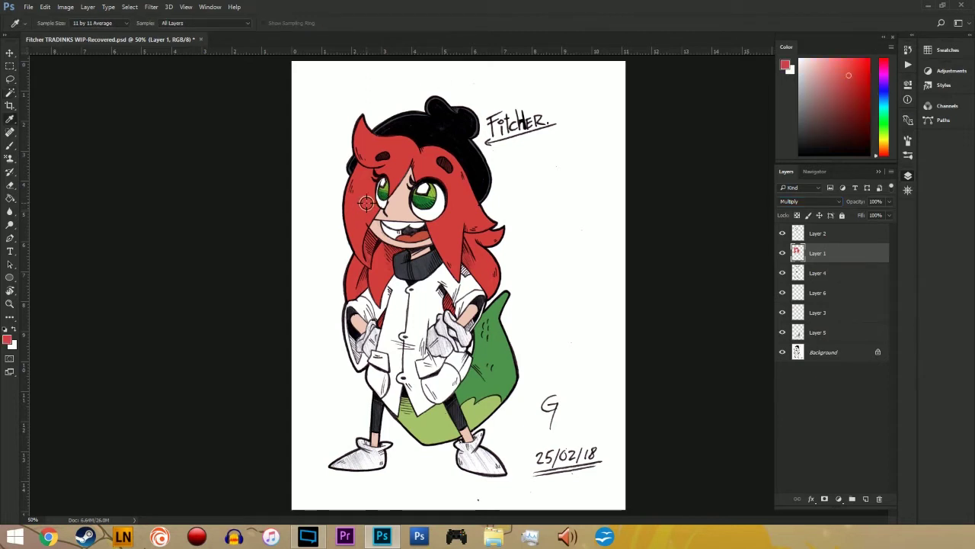
key(bracketright)
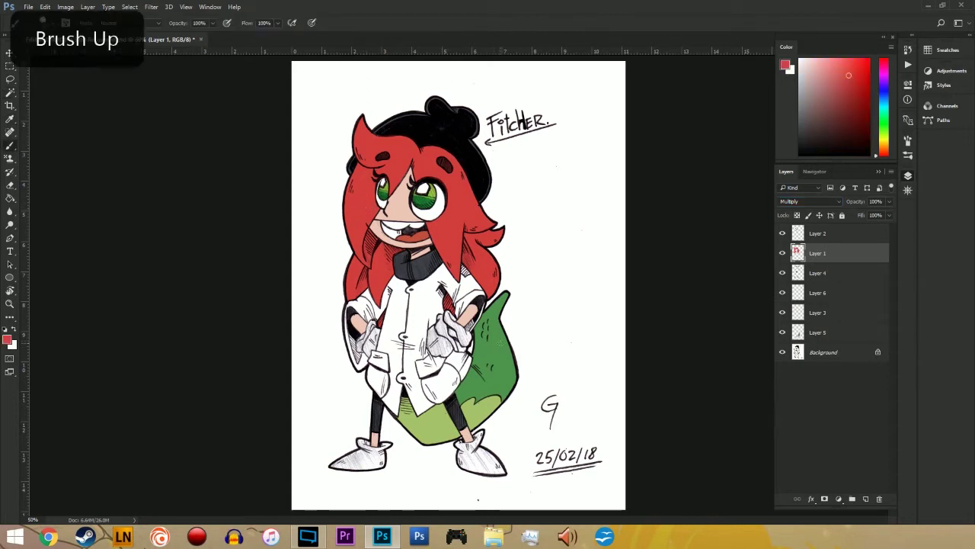
drag(494, 293, 495, 372)
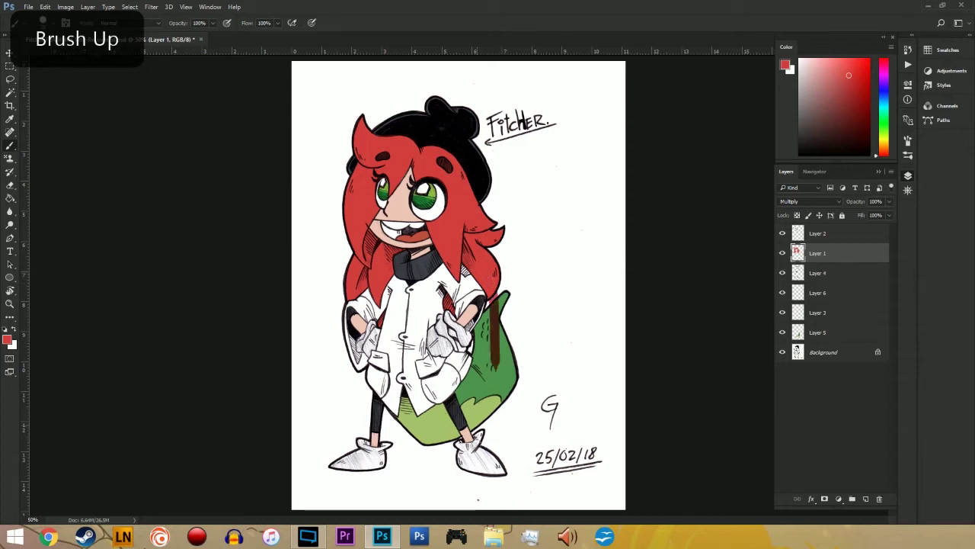
Step: Erase the red test stroke from the tail and show the Background drawing again
key(ctrl+plus)
key(ctrl+plus)
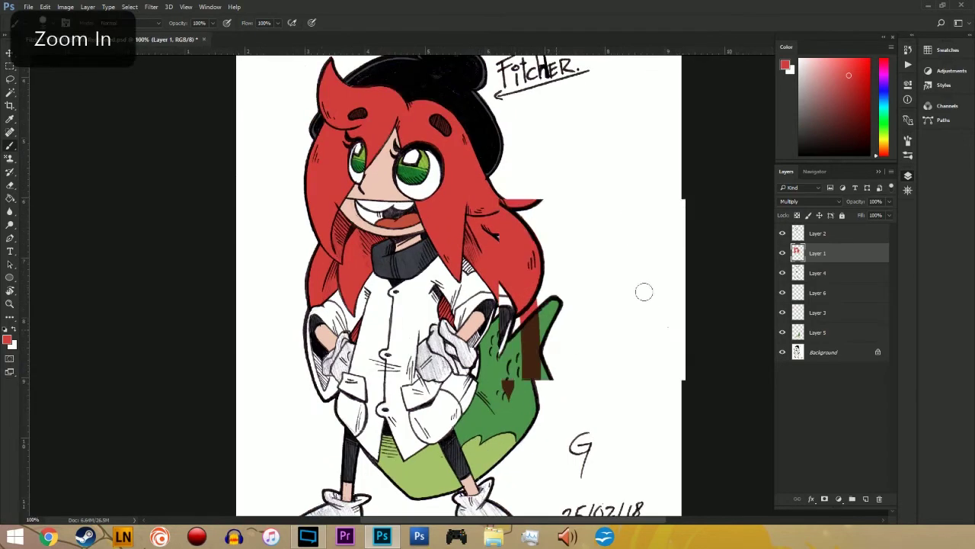
drag(618, 383, 595, 280)
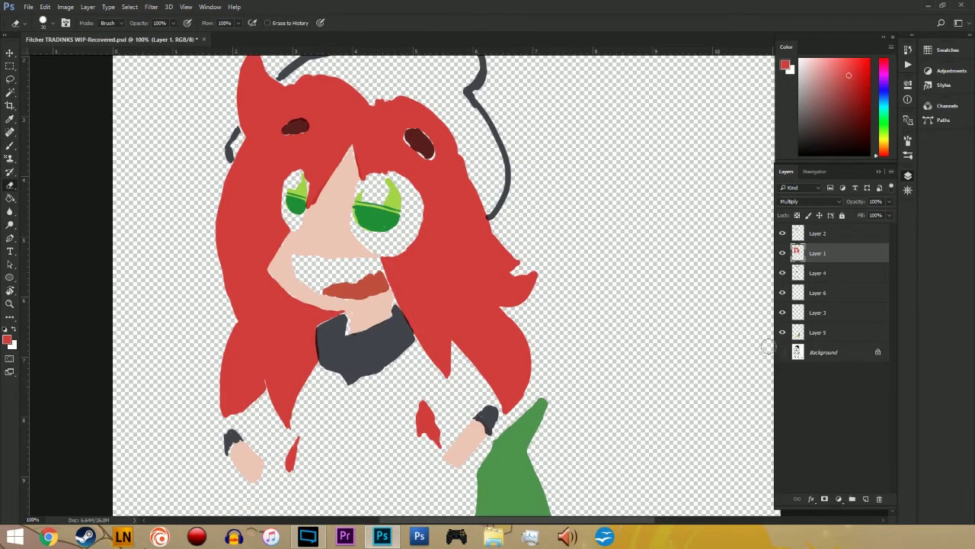
click(782, 352)
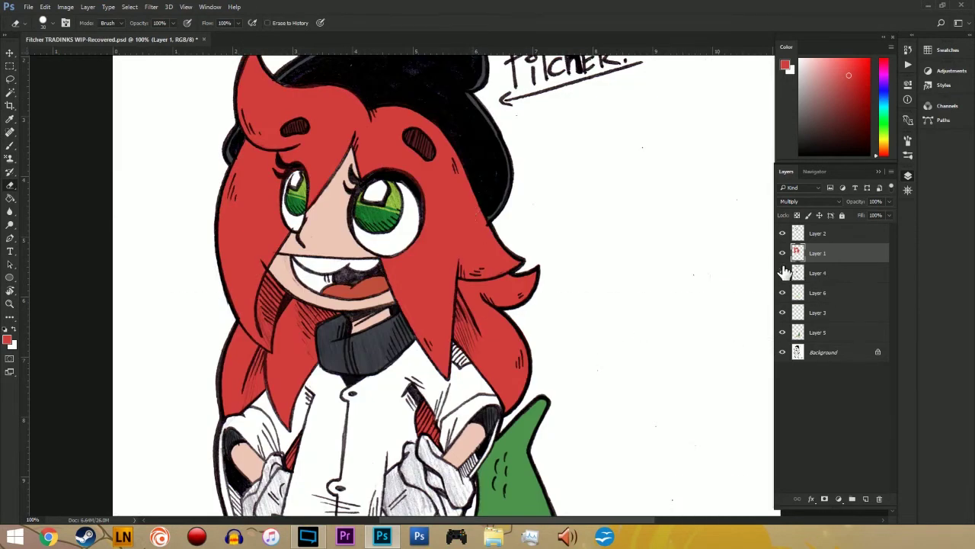
Step: Select Layer 6 in the drawing and open the recent file Fitcher face study.psd for colour reference
click(817, 296)
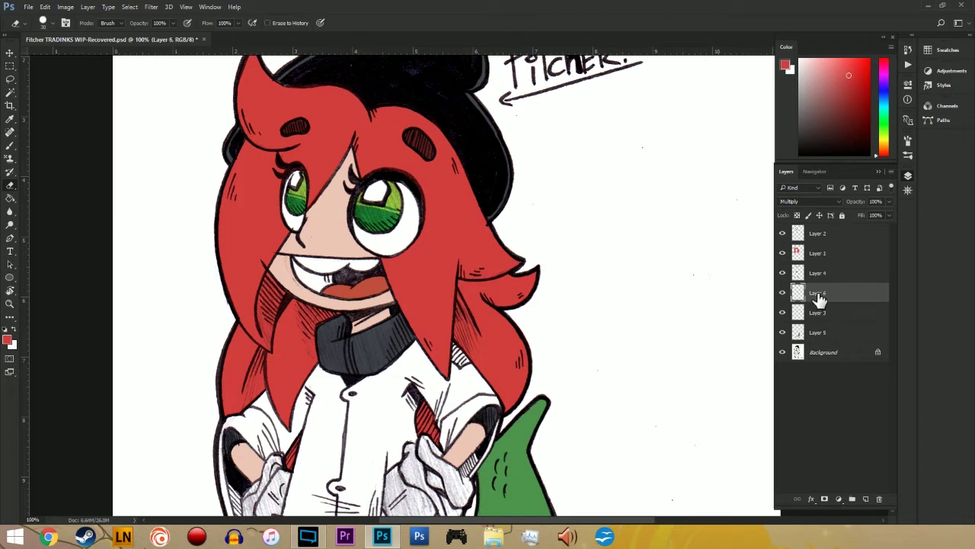
click(30, 7)
mouse_move(176, 80)
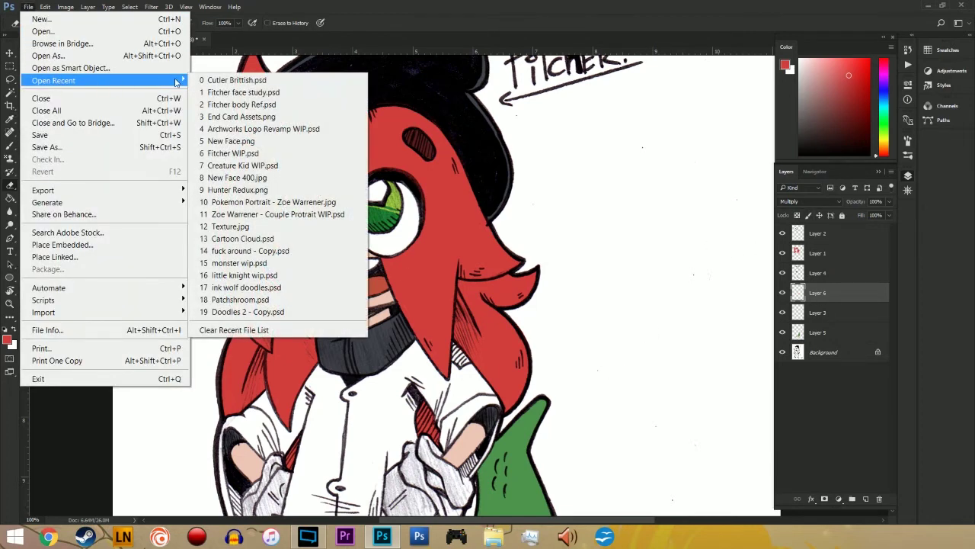
click(294, 94)
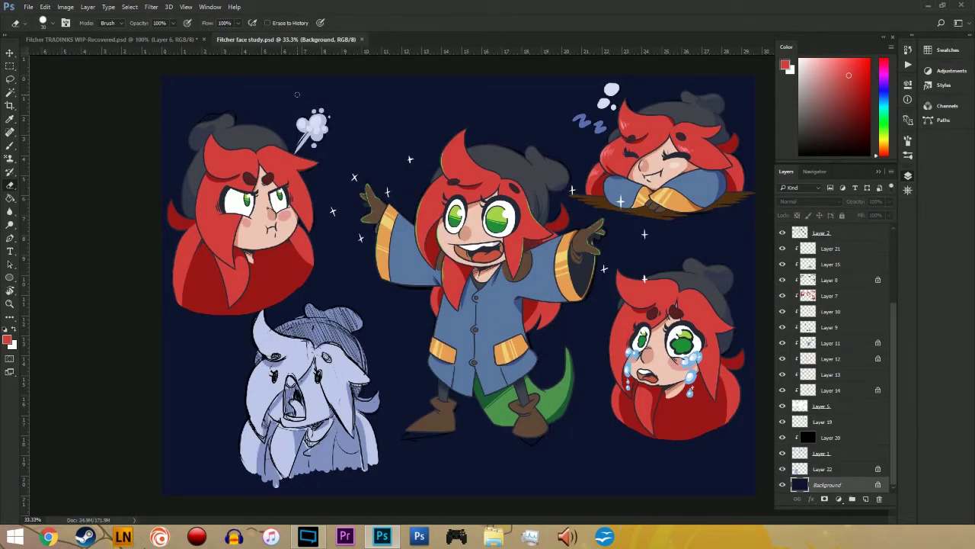
Step: Sample the orange-brown of the central character's mouth in the face study and return to the inked drawing
key(ctrl+plus)
key(ctrl+plus)
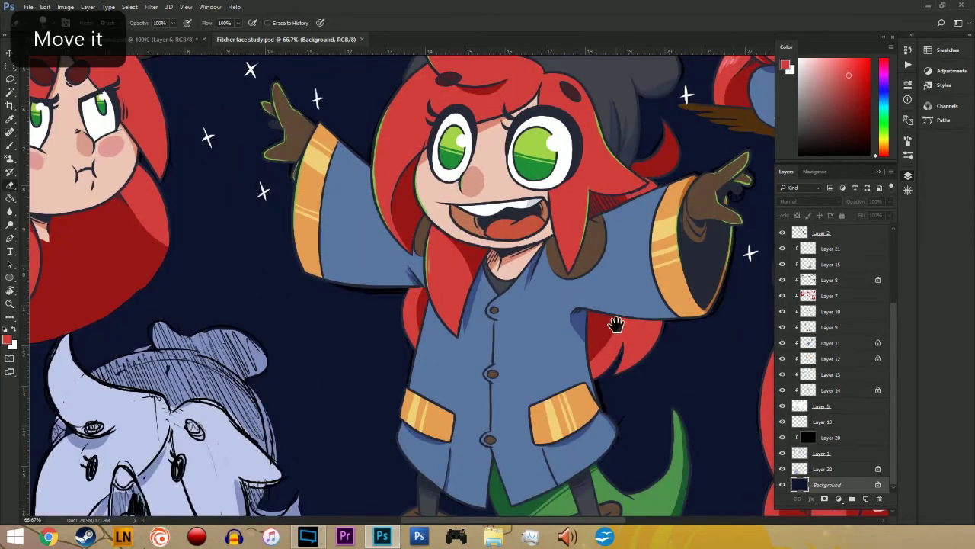
drag(464, 213, 468, 169)
alt+click(469, 169)
click(157, 39)
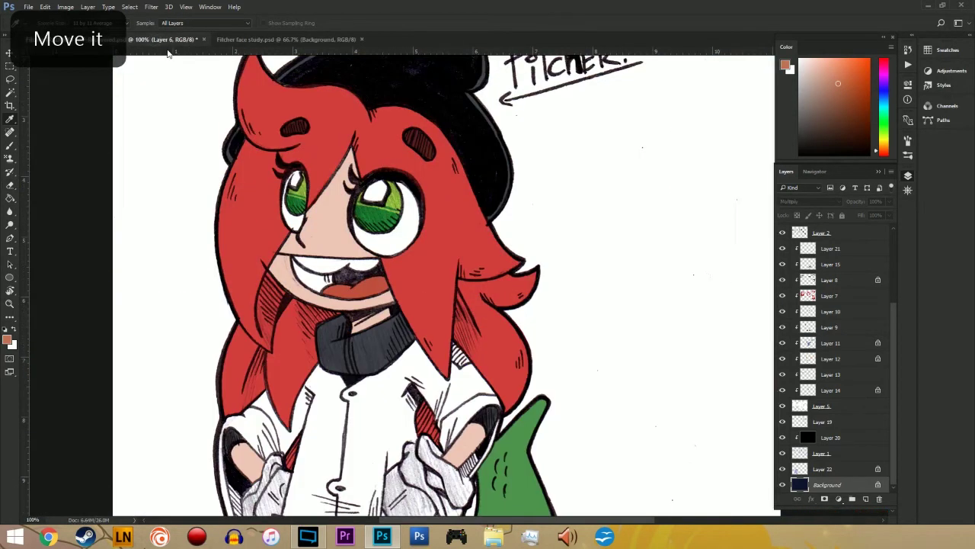
Step: Paint the inside of the mouth on Layer 6 with the sampled orange-brown
key(b)
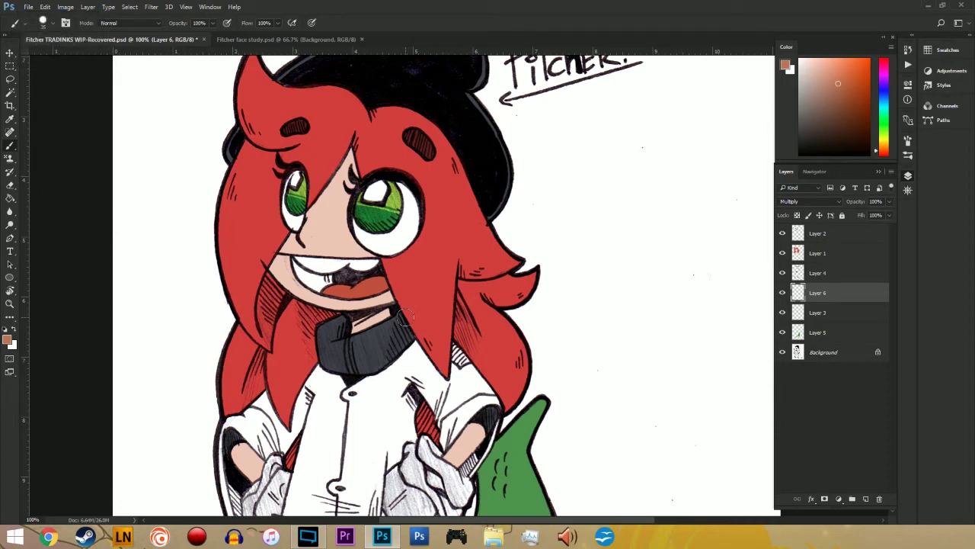
key(ctrl+plus)
mouse_move(130, 220)
mouse_down()
mouse_move(270, 224)
mouse_move(313, 254)
mouse_move(363, 256)
mouse_move(335, 282)
mouse_move(297, 269)
mouse_move(305, 278)
mouse_move(320, 259)
mouse_move(339, 282)
mouse_move(350, 248)
mouse_up()
key(ctrl+minus)
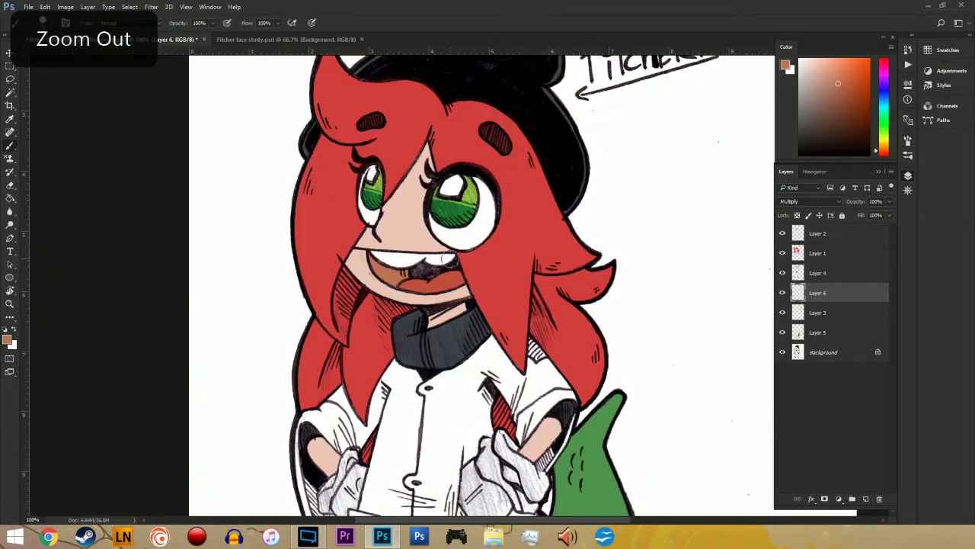
key(ctrl+minus)
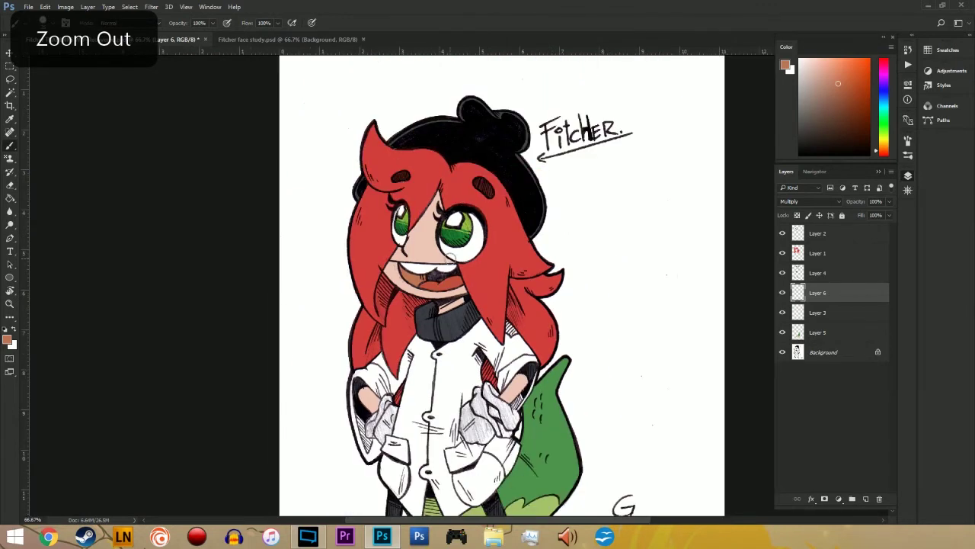
Step: Sample the coat's blue from the face study and return to the inked drawing with the Brush tool
click(309, 39)
alt+click(324, 65)
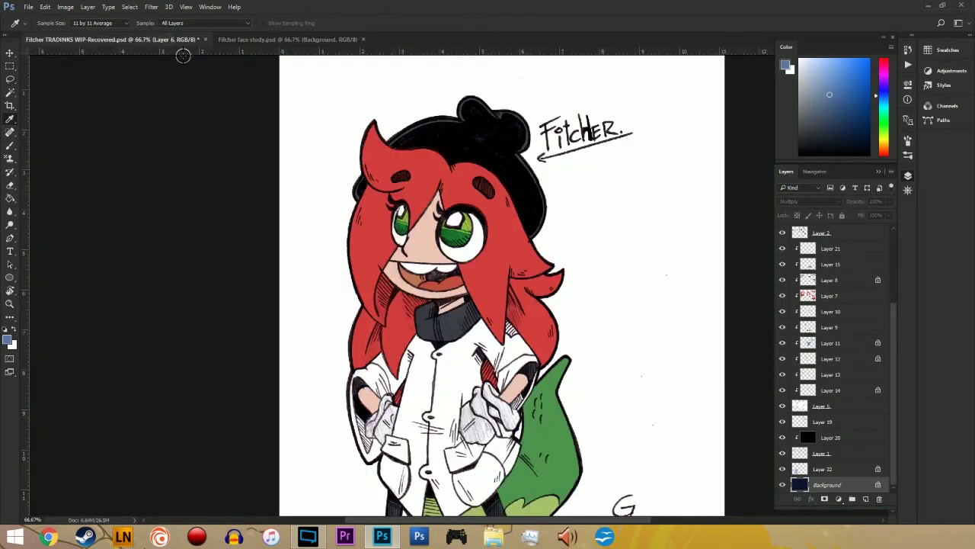
click(174, 40)
key(b)
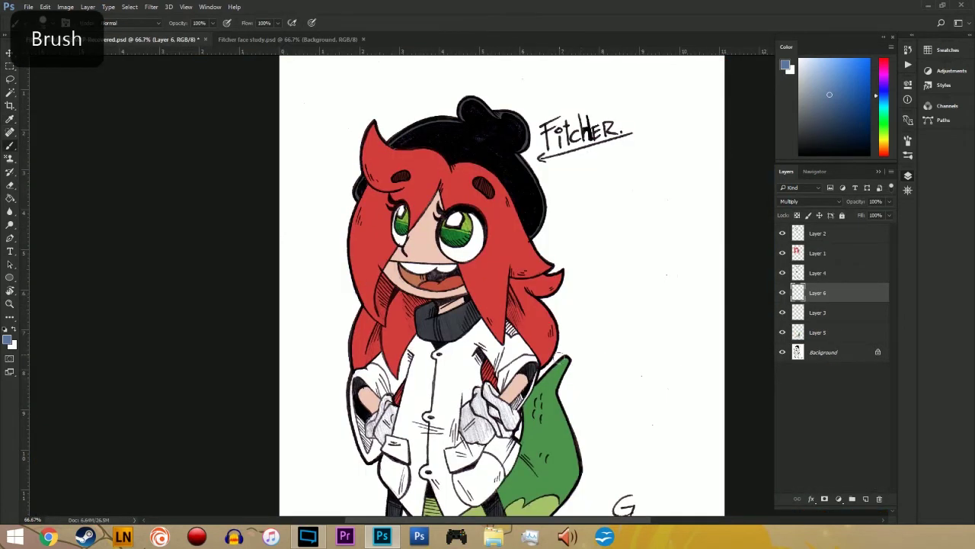
Step: Create a new layer directly above Layer 5 for the coat colour
key(ctrl+plus)
key(space)
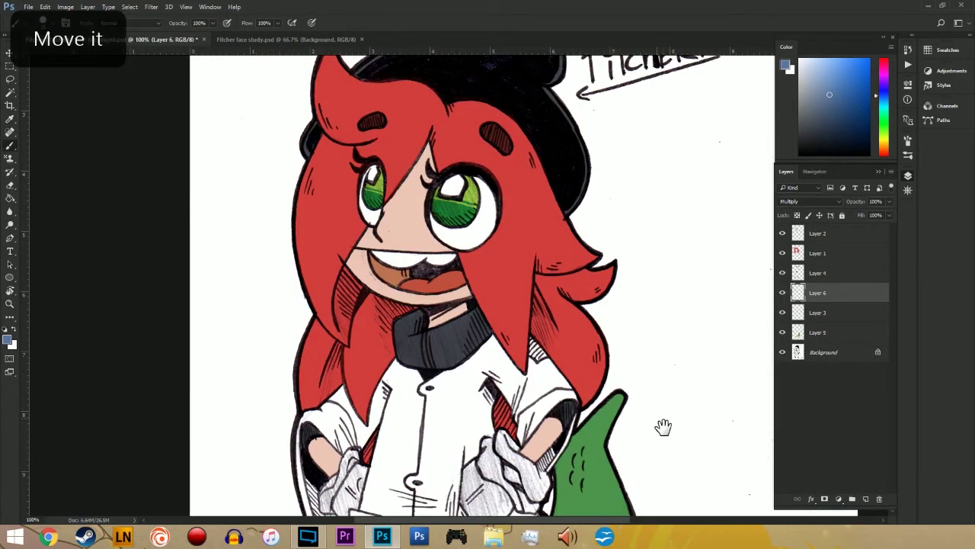
drag(656, 414, 653, 250)
key(ctrl+z)
key(space)
drag(684, 297, 674, 110)
click(828, 333)
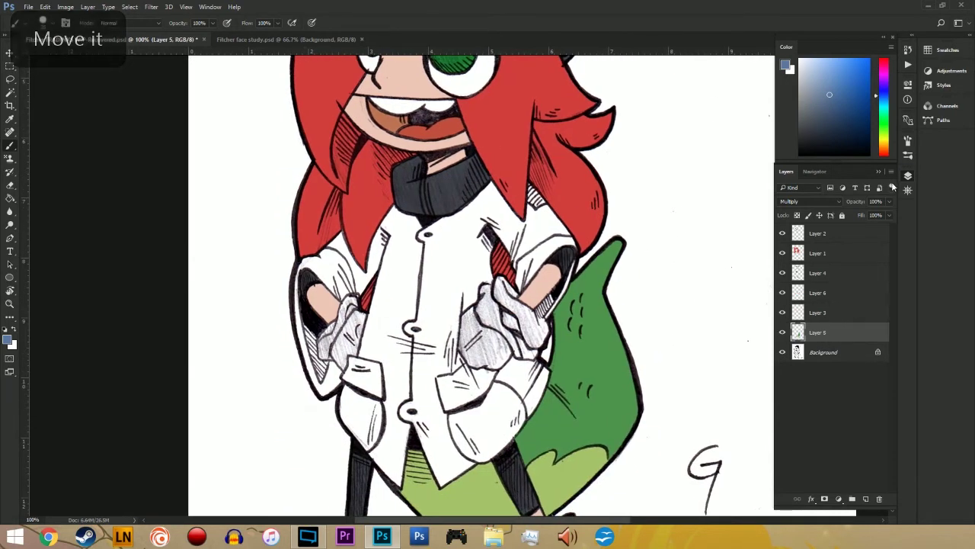
click(891, 171)
click(770, 109)
click(687, 151)
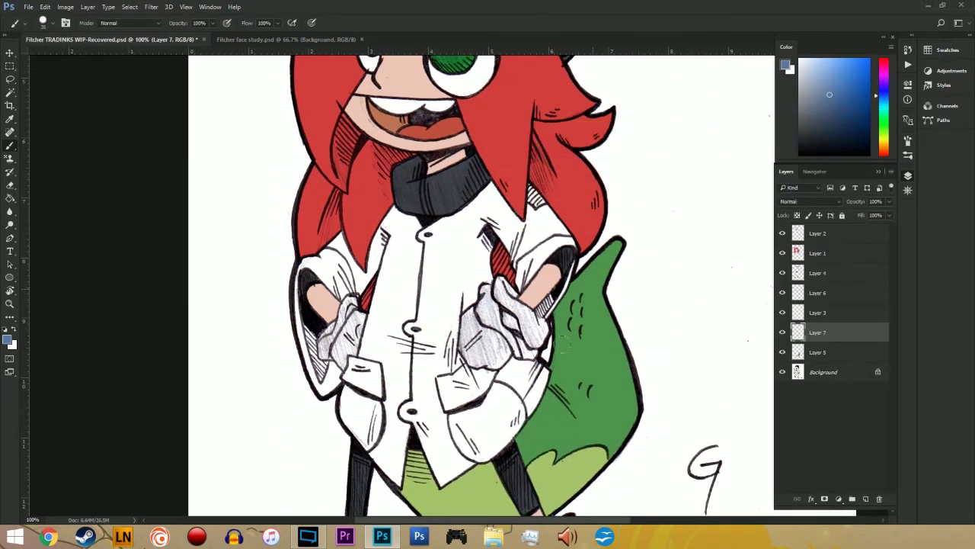
Step: Set the new layer's blend mode to Multiply and paint the coat's lower side and pocket next to the tail blue
mouse_move(512, 364)
mouse_down()
mouse_move(494, 378)
mouse_move(503, 372)
mouse_up()
click(823, 201)
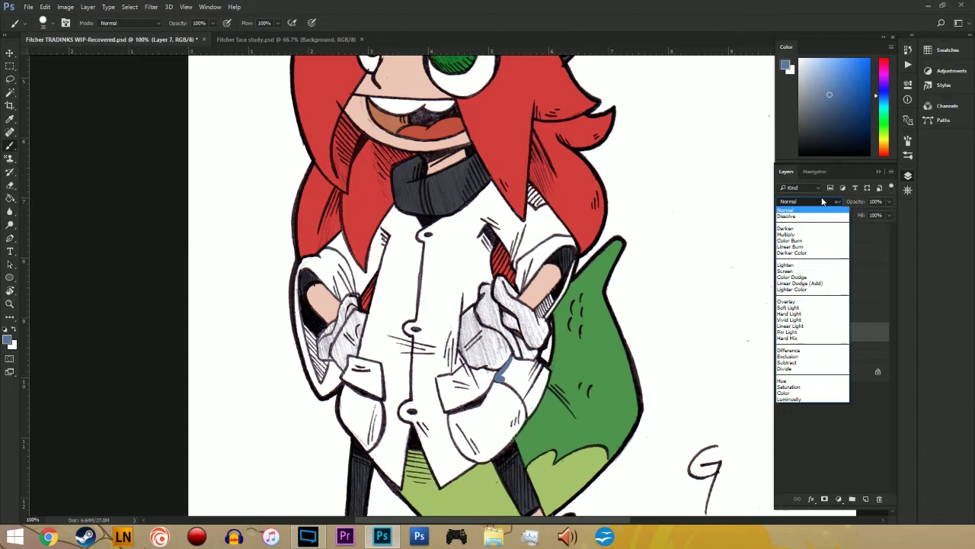
click(799, 234)
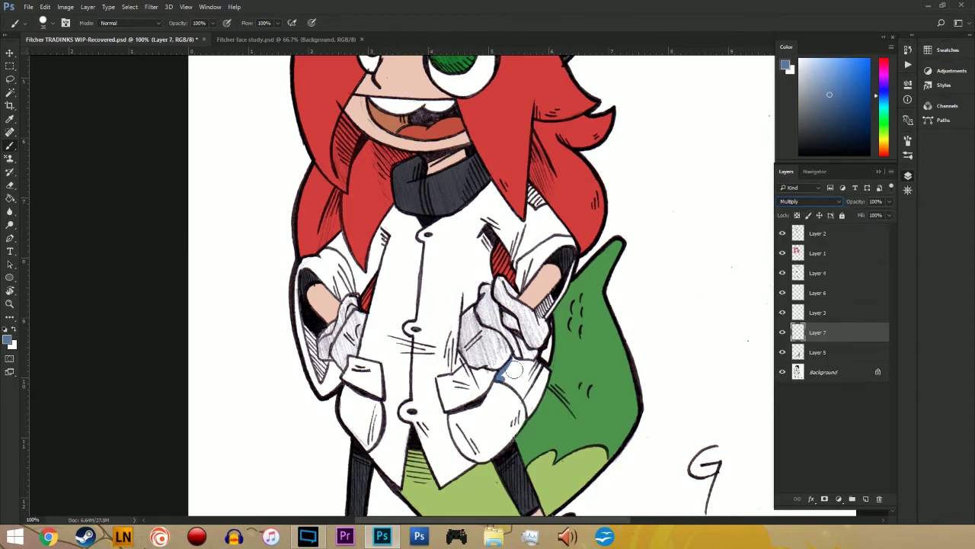
mouse_move(513, 358)
mouse_down()
mouse_move(546, 373)
mouse_move(530, 416)
mouse_move(553, 377)
mouse_move(539, 406)
mouse_move(536, 366)
mouse_move(522, 407)
mouse_move(530, 368)
mouse_move(519, 366)
mouse_move(499, 384)
mouse_move(525, 384)
mouse_move(518, 407)
mouse_move(502, 416)
mouse_move(500, 390)
mouse_move(494, 404)
mouse_move(458, 417)
mouse_move(456, 447)
mouse_move(486, 451)
mouse_move(520, 404)
mouse_up()
drag(481, 418, 470, 429)
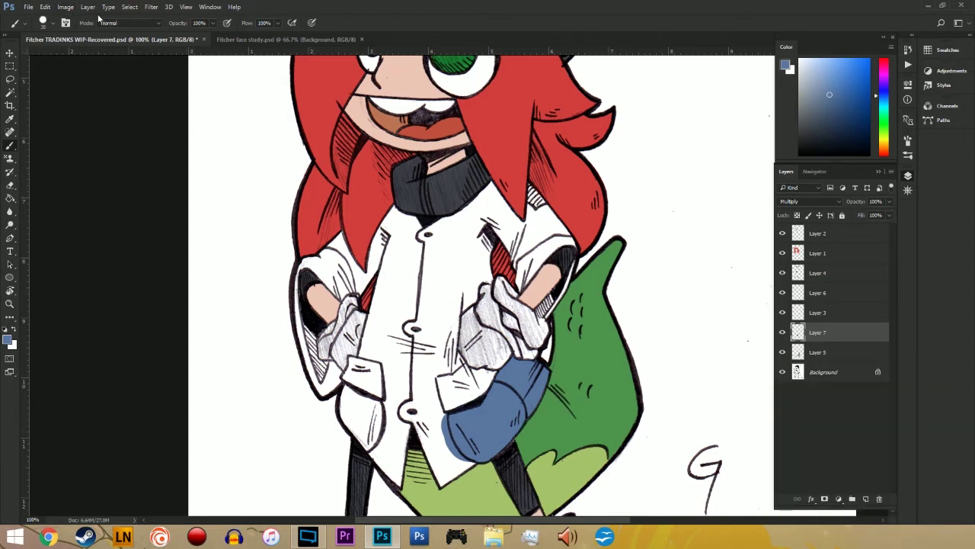
click(152, 7)
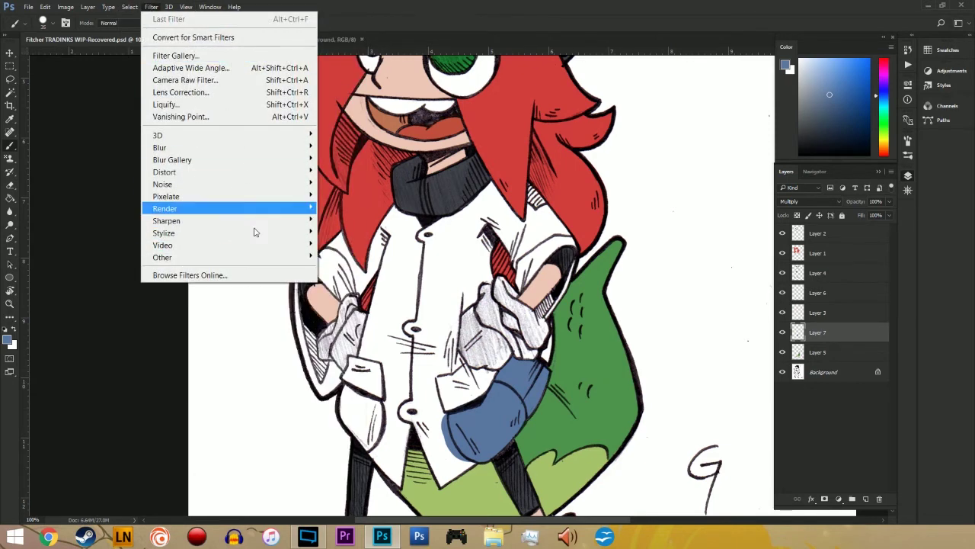
mouse_move(257, 209)
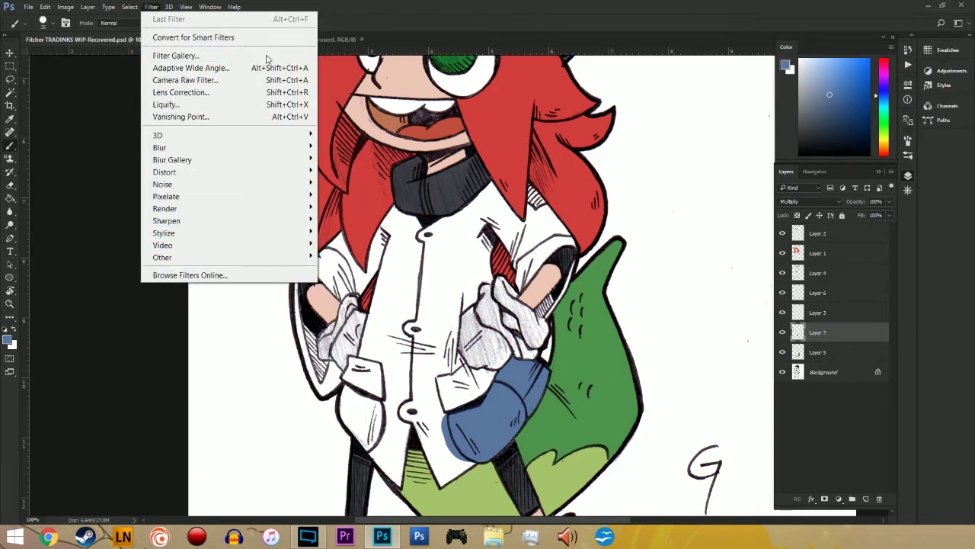
mouse_move(302, 167)
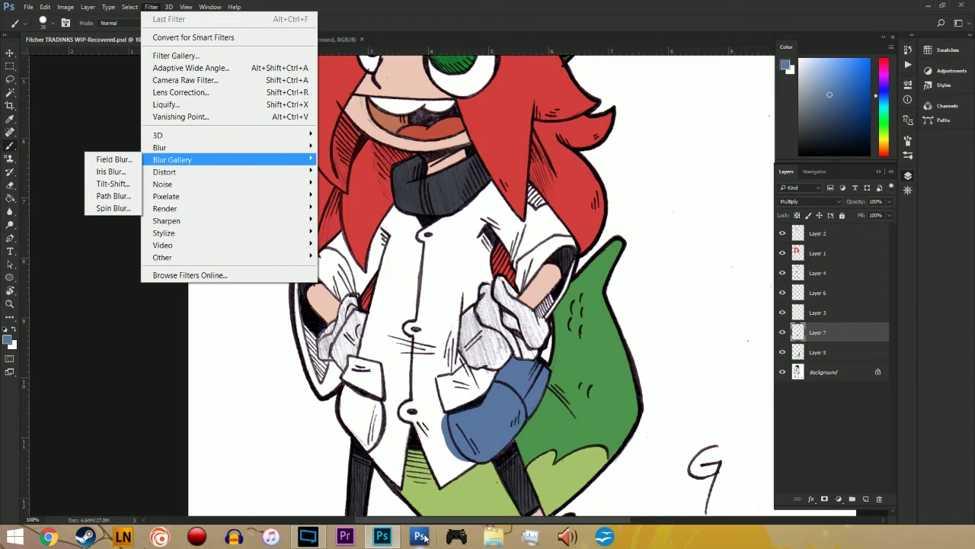
click(434, 385)
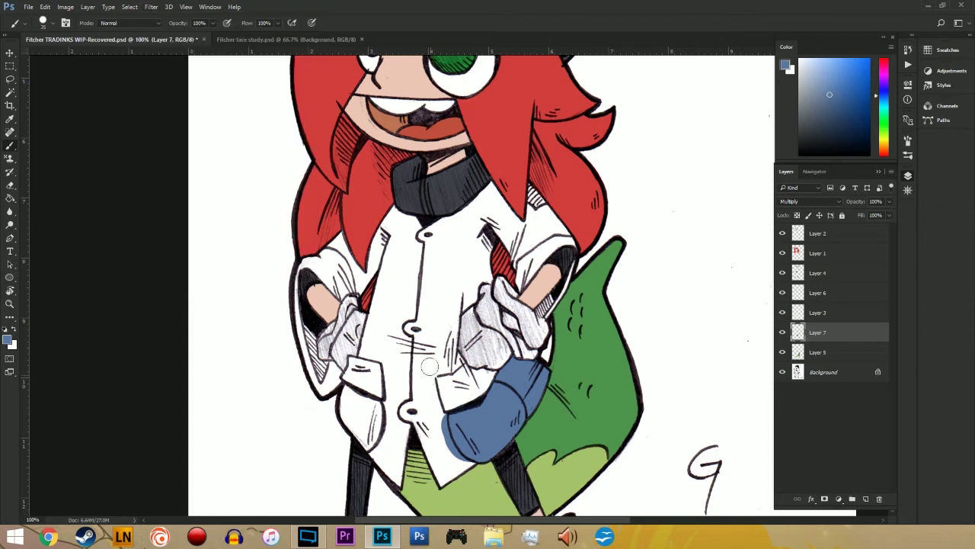
Step: Paint blue along the edges of the coat's lower front panel, between the bottom button and the blue pocket, on Layer 7
drag(432, 377, 441, 411)
mouse_move(430, 371)
mouse_down()
mouse_move(451, 450)
mouse_move(469, 461)
mouse_up()
mouse_move(415, 411)
mouse_down()
mouse_move(442, 481)
mouse_move(437, 473)
mouse_move(448, 473)
mouse_move(442, 481)
mouse_move(476, 467)
mouse_move(444, 482)
mouse_move(456, 461)
mouse_up()
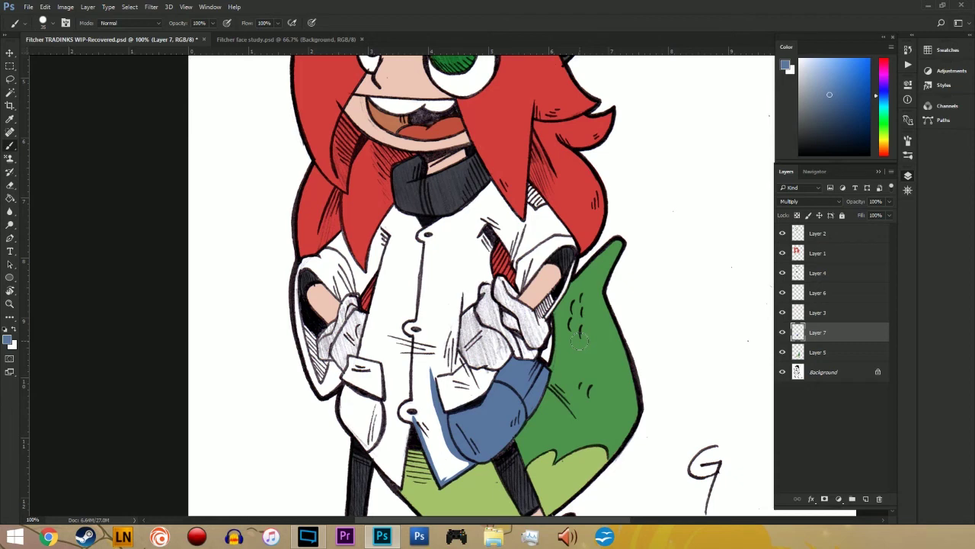
key(ctrl+minus)
key(ctrl+minus)
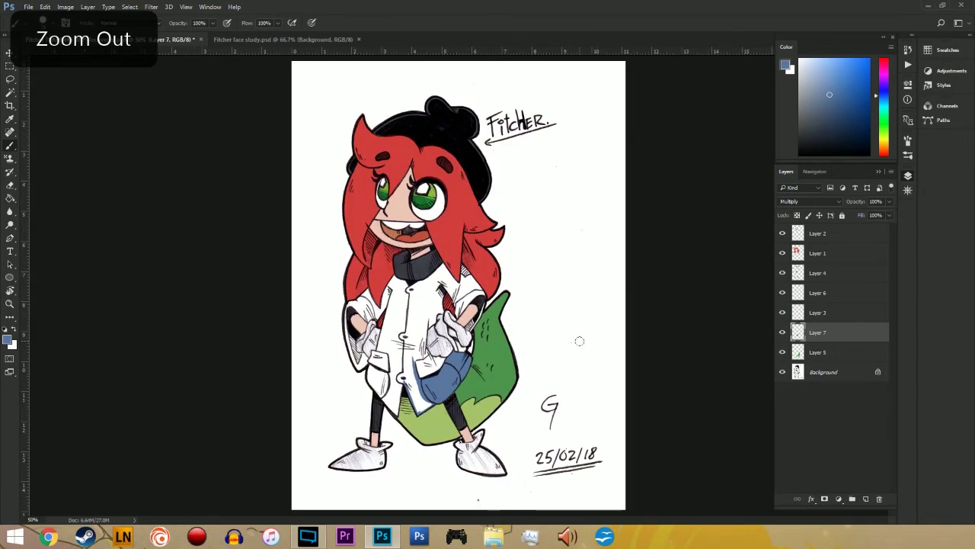